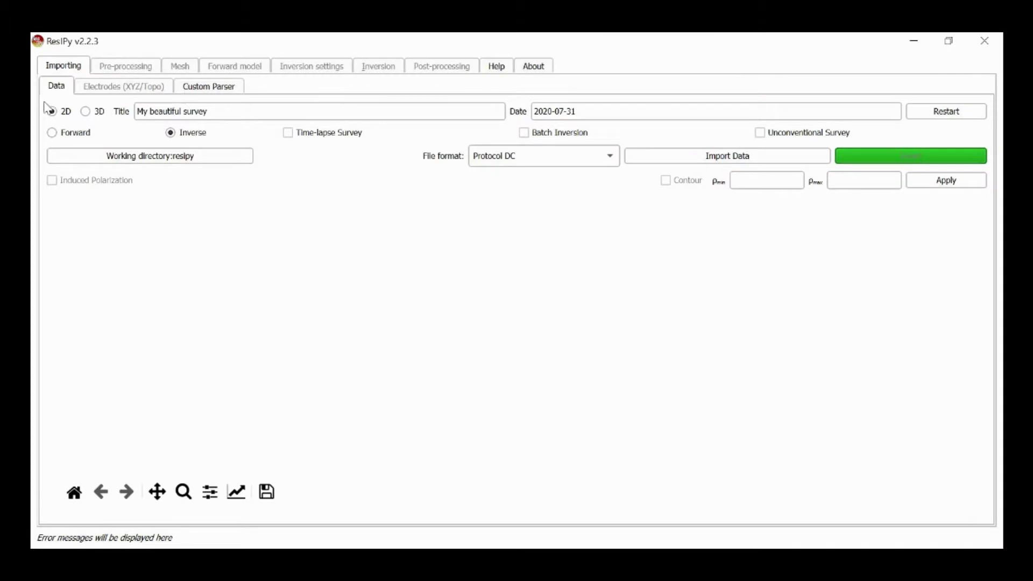
Make the survey 3D from regular 2D lines and select the 1 m line spacing value
{"action": "left_click", "coordinate": [85, 113]}
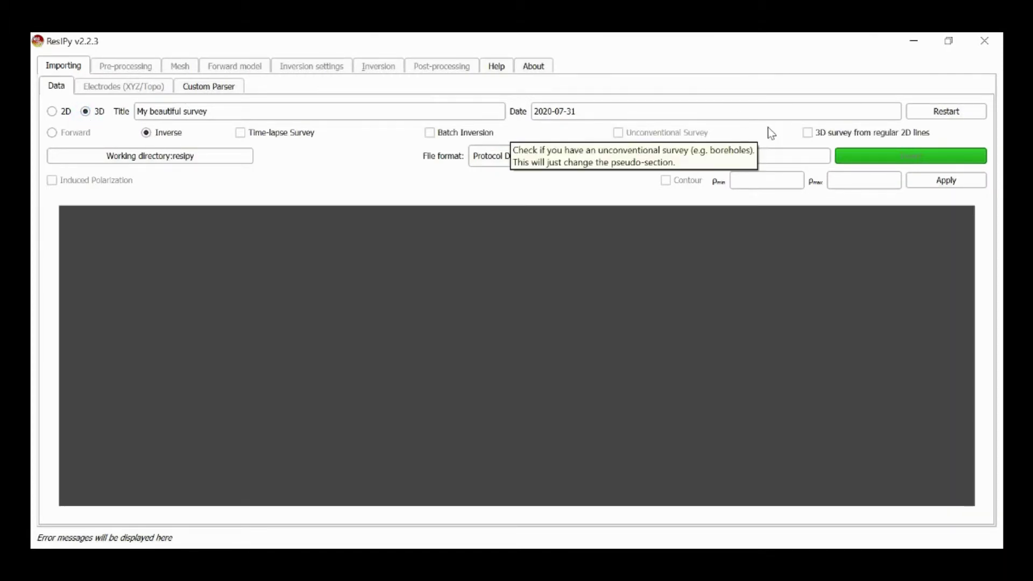
{"action": "left_click", "coordinate": [807, 133]}
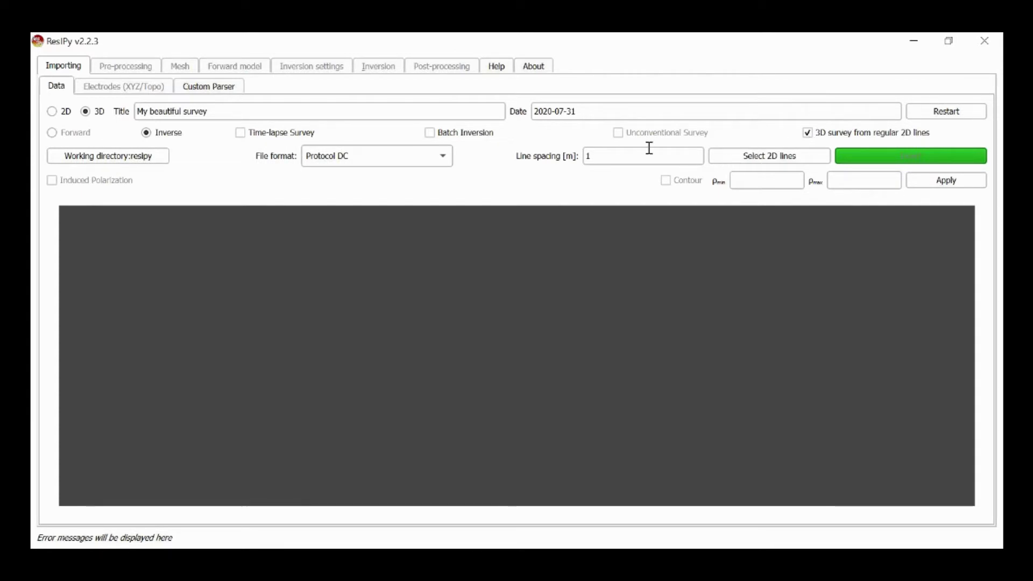
{"action": "left_click_drag", "start_coordinate": [599, 156], "coordinate": [585, 155]}
Import Line01.dat through Line04.dat from the Tutorial 06 files folder as the 2D lines
{"action": "left_click", "coordinate": [744, 157]}
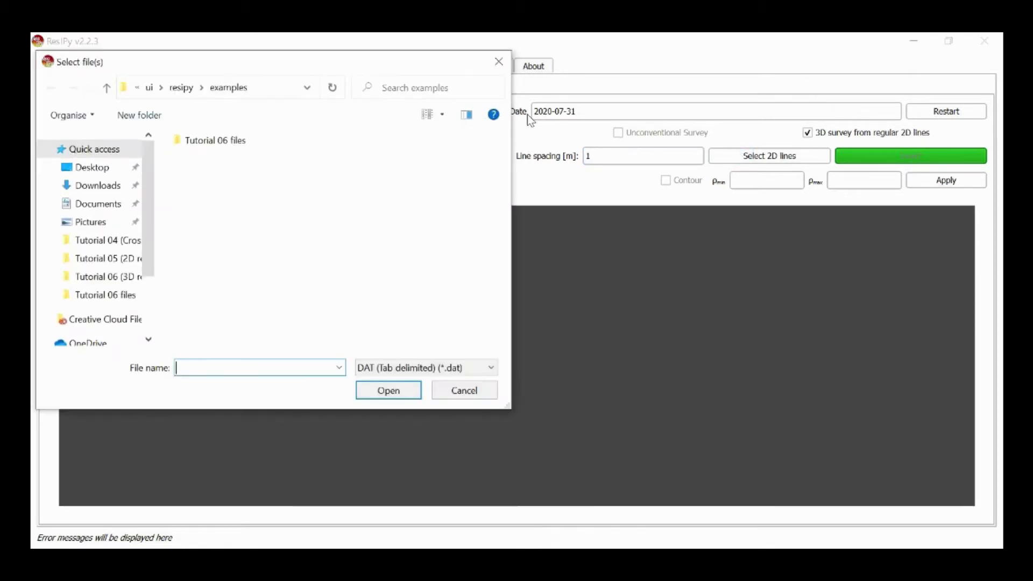
{"action": "double_click", "coordinate": [200, 142]}
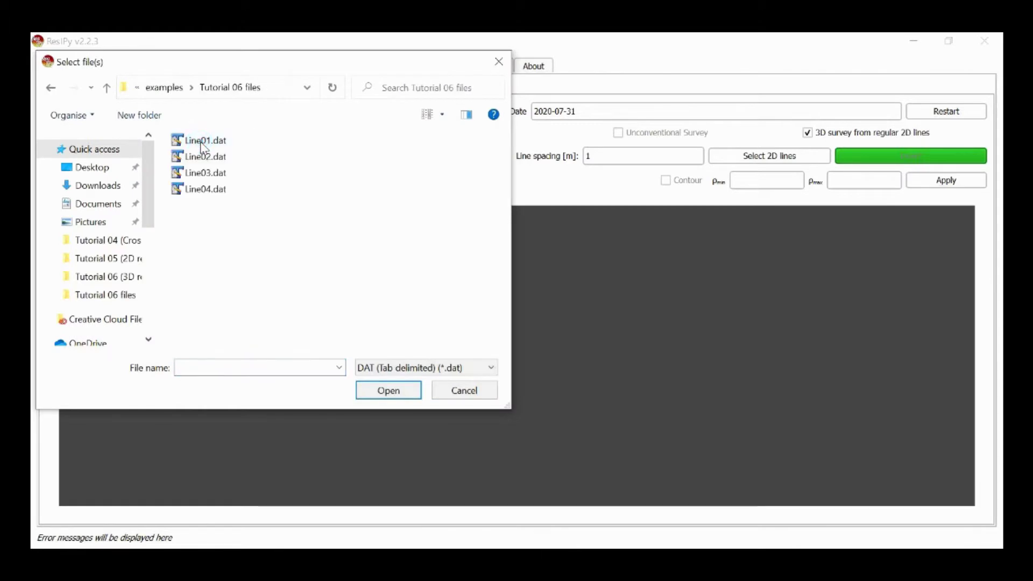
{"action": "left_click", "coordinate": [202, 143]}
{"action": "left_click", "coordinate": [213, 190], "text": "shift"}
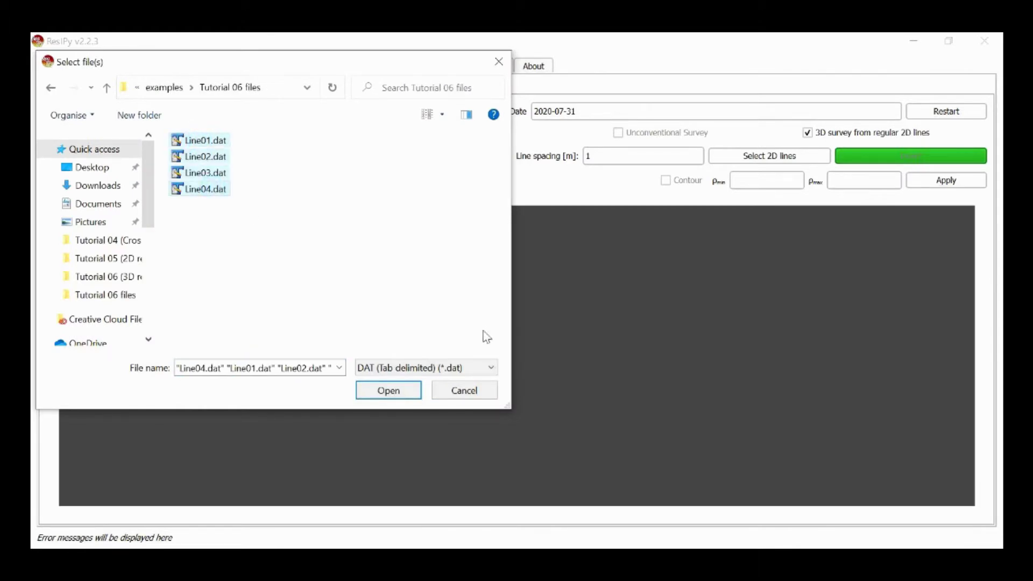
{"action": "left_click", "coordinate": [389, 390]}
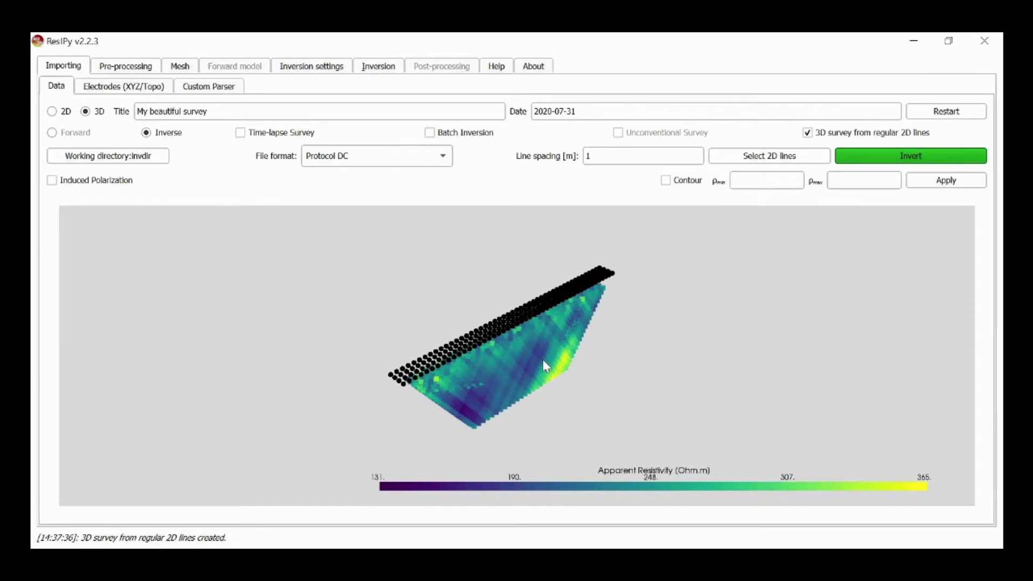
Orbit the 3D apparent-resistivity pseudosection (131–365 Ohm.m) to view it from several angles
{"action": "scroll", "coordinate": [542, 359], "scroll_direction": "up", "scroll_amount": 3}
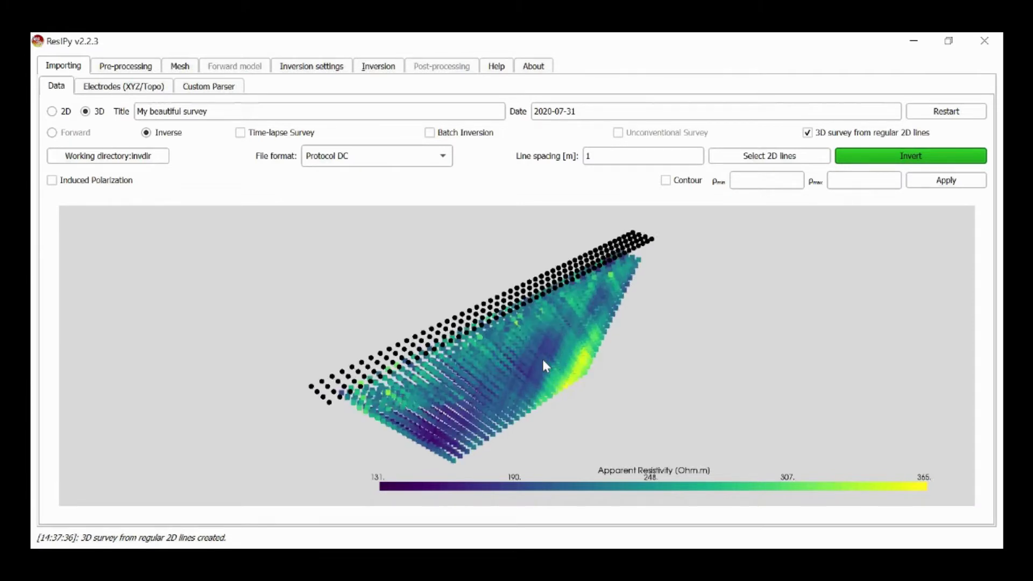
{"action": "left_click", "coordinate": [506, 359]}
{"action": "left_click_drag", "start_coordinate": [505, 359], "coordinate": [658, 360]}
{"action": "left_click_drag", "start_coordinate": [440, 370], "coordinate": [254, 406]}
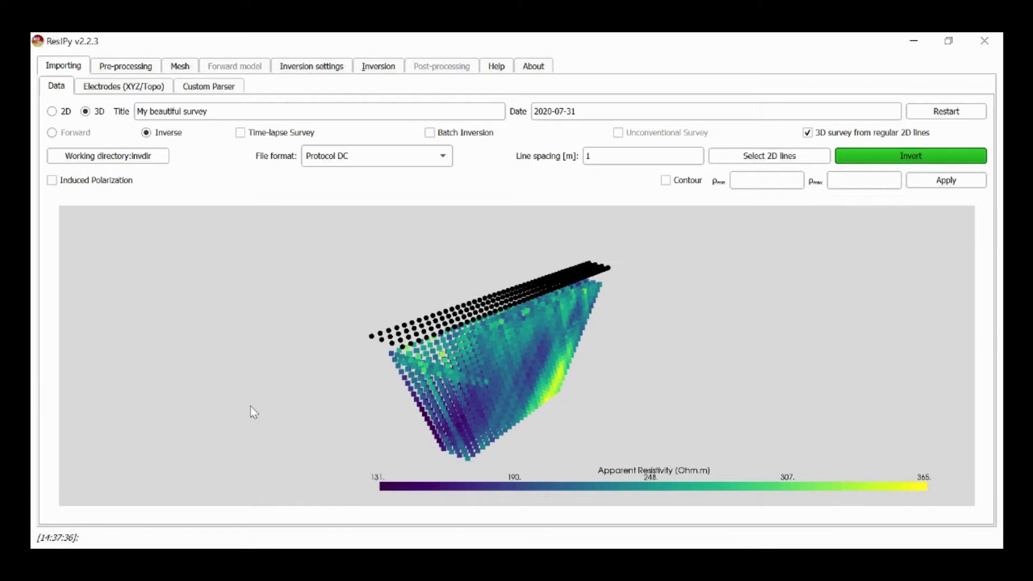
{"action": "left_click_drag", "start_coordinate": [562, 322], "coordinate": [547, 348]}
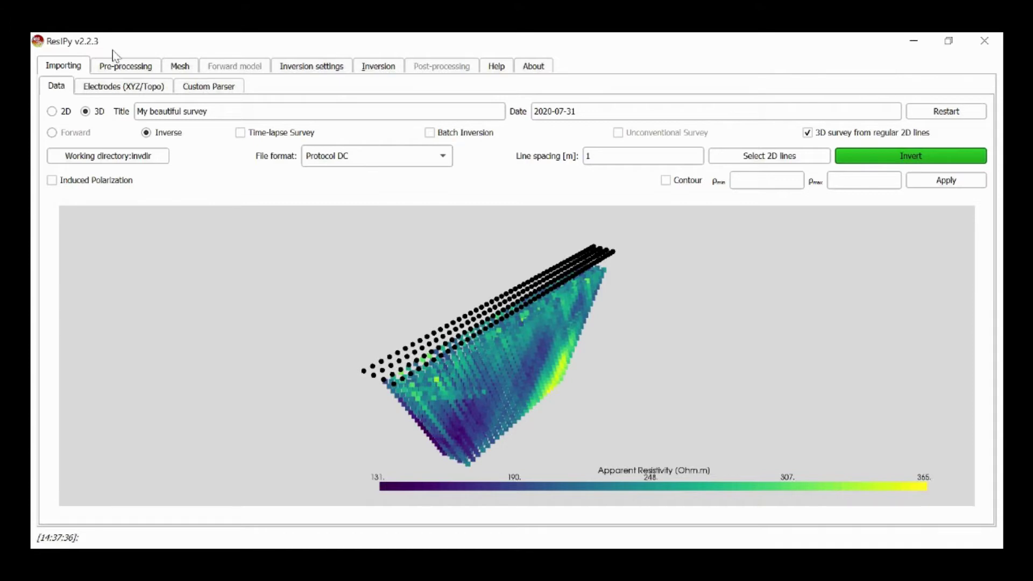
Import electrodes.csv from Tutorial 06 files into the Electrodes (XYZ/Topo) table
{"action": "left_click", "coordinate": [128, 89]}
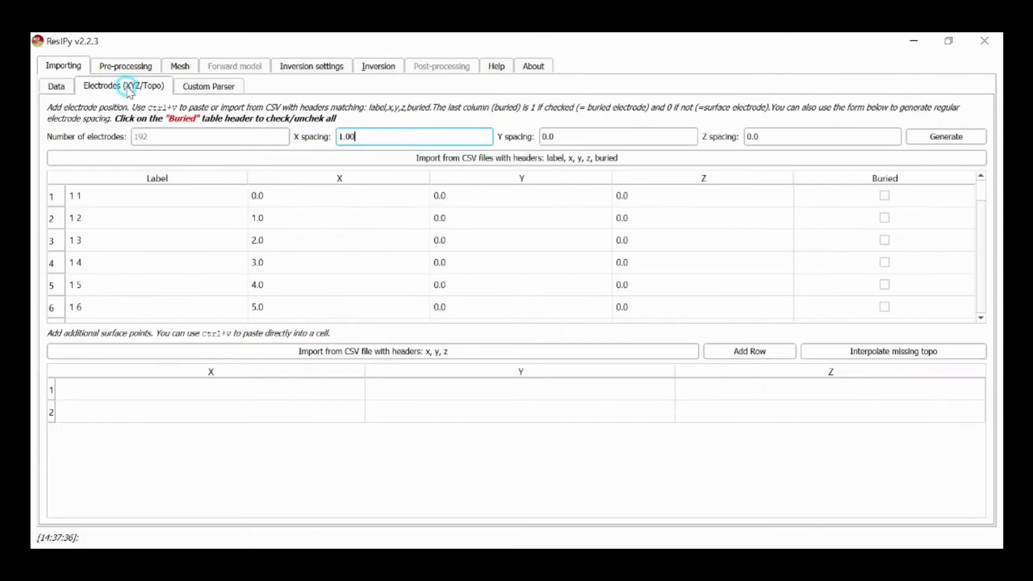
{"action": "left_click", "coordinate": [473, 159]}
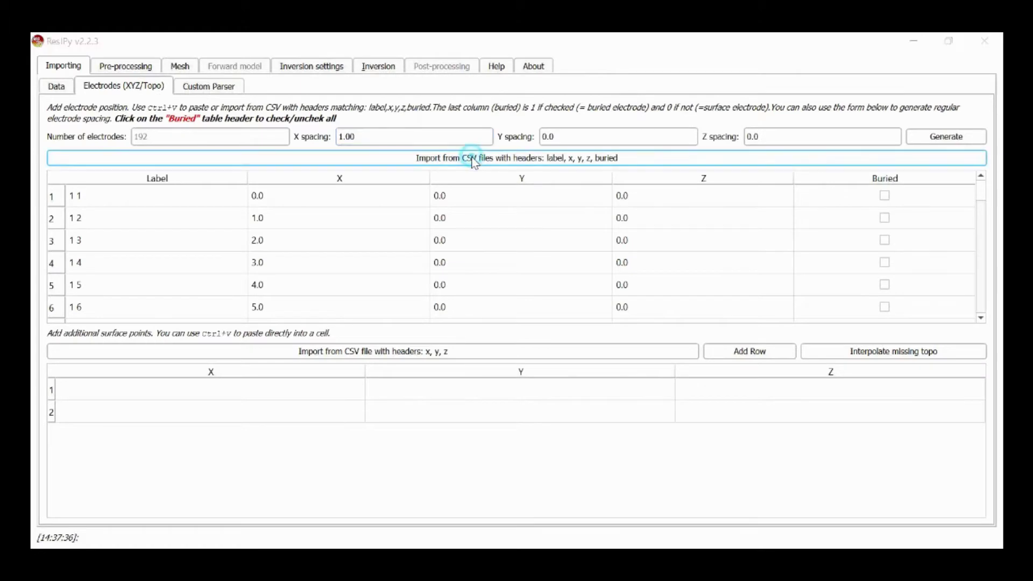
{"action": "left_click", "coordinate": [206, 141]}
{"action": "double_click", "coordinate": [205, 141]}
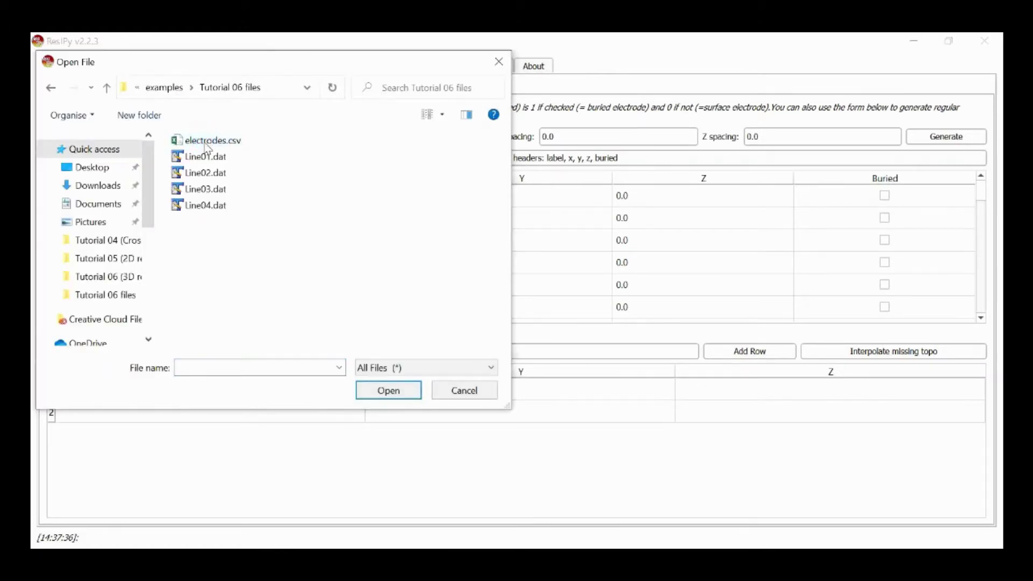
{"action": "double_click", "coordinate": [207, 141]}
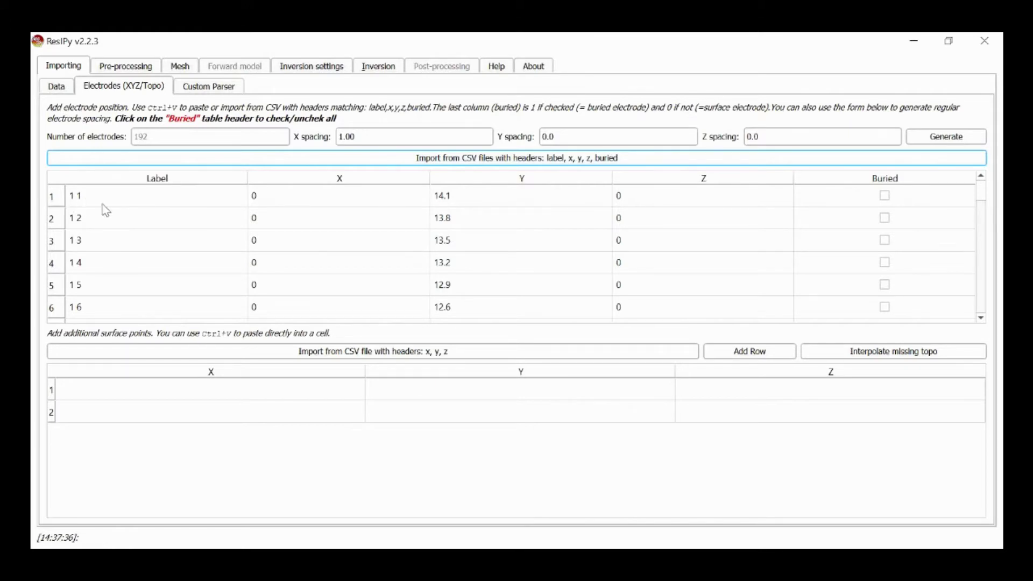
Scroll through the 192 electrodes to check lines 1–4 at X 0–3, Y 14.1 to 0
{"action": "scroll", "coordinate": [102, 204], "scroll_direction": "down", "scroll_amount": 2}
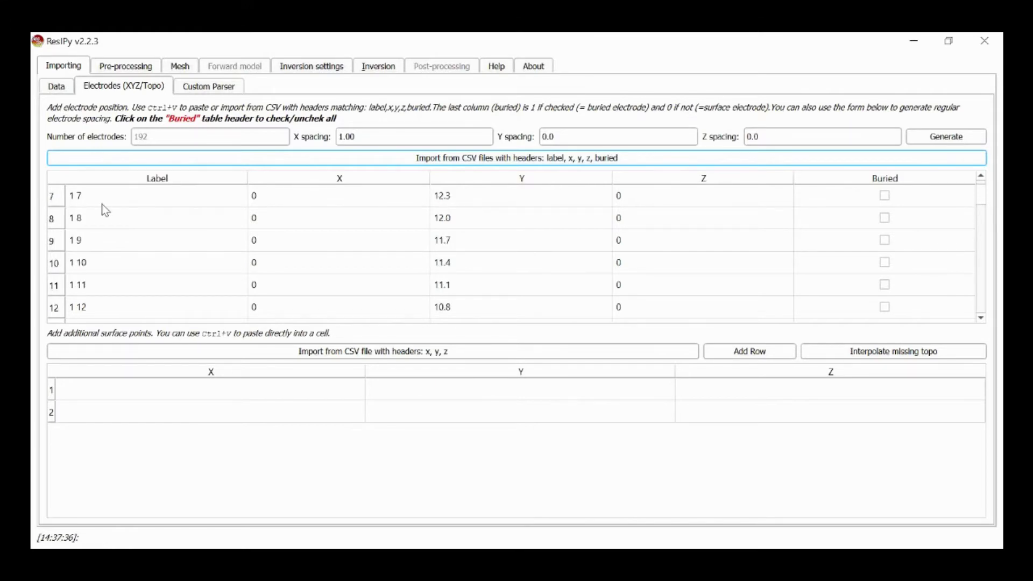
{"action": "scroll", "coordinate": [102, 204], "scroll_direction": "down", "scroll_amount": 2}
{"action": "scroll", "coordinate": [103, 208], "scroll_direction": "down", "scroll_amount": 9}
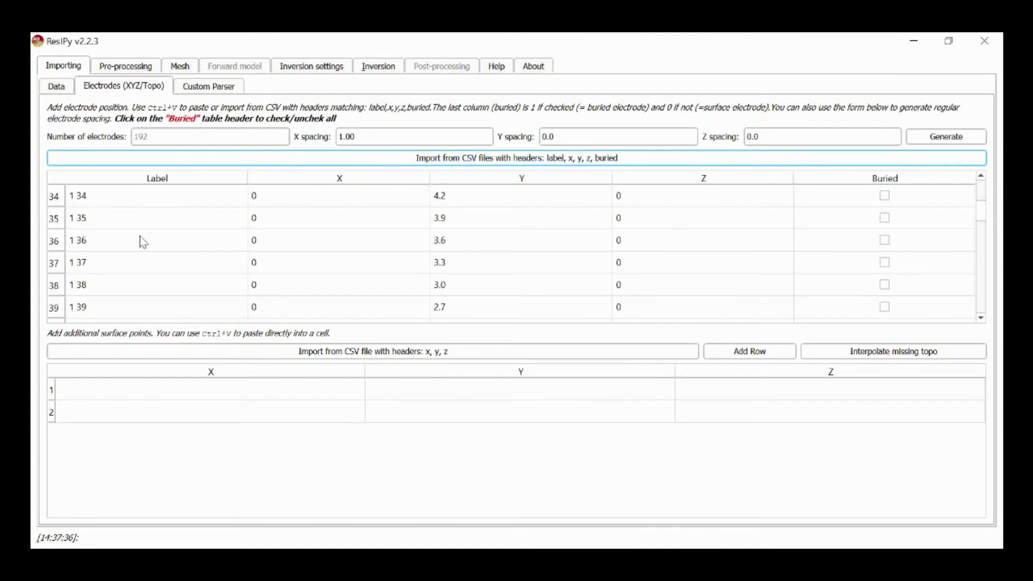
{"action": "scroll", "coordinate": [140, 238], "scroll_direction": "down", "scroll_amount": 2}
{"action": "scroll", "coordinate": [141, 238], "scroll_direction": "up", "scroll_amount": 3}
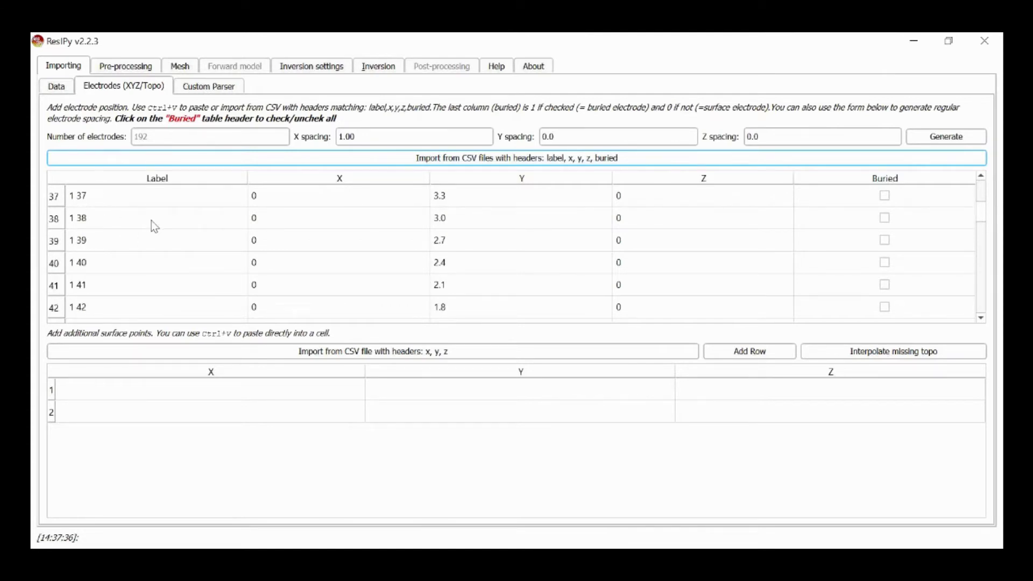
{"action": "scroll", "coordinate": [125, 220], "scroll_direction": "up", "scroll_amount": 3}
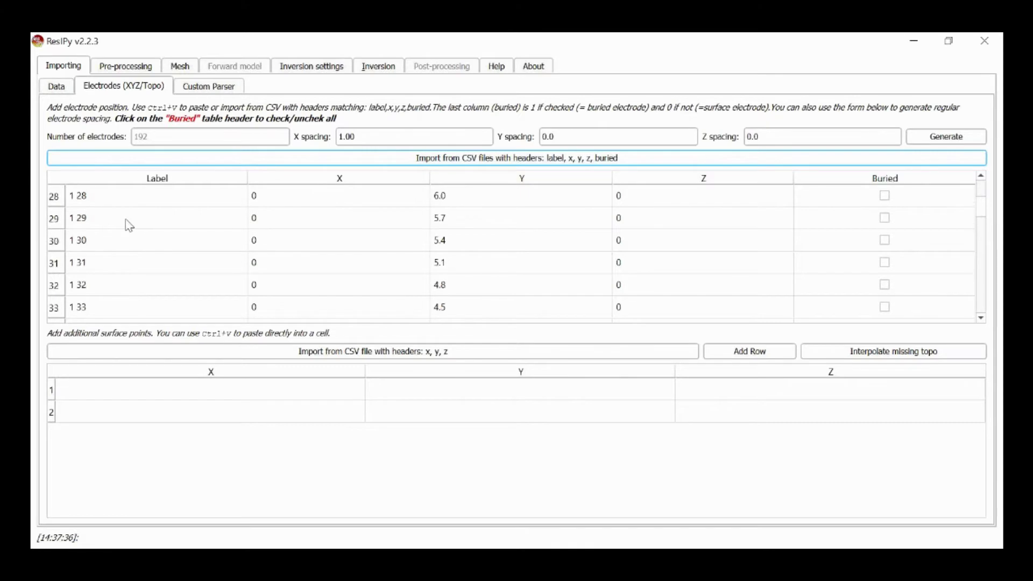
{"action": "scroll", "coordinate": [125, 220], "scroll_direction": "down", "scroll_amount": 5}
{"action": "scroll", "coordinate": [129, 225], "scroll_direction": "down", "scroll_amount": 1}
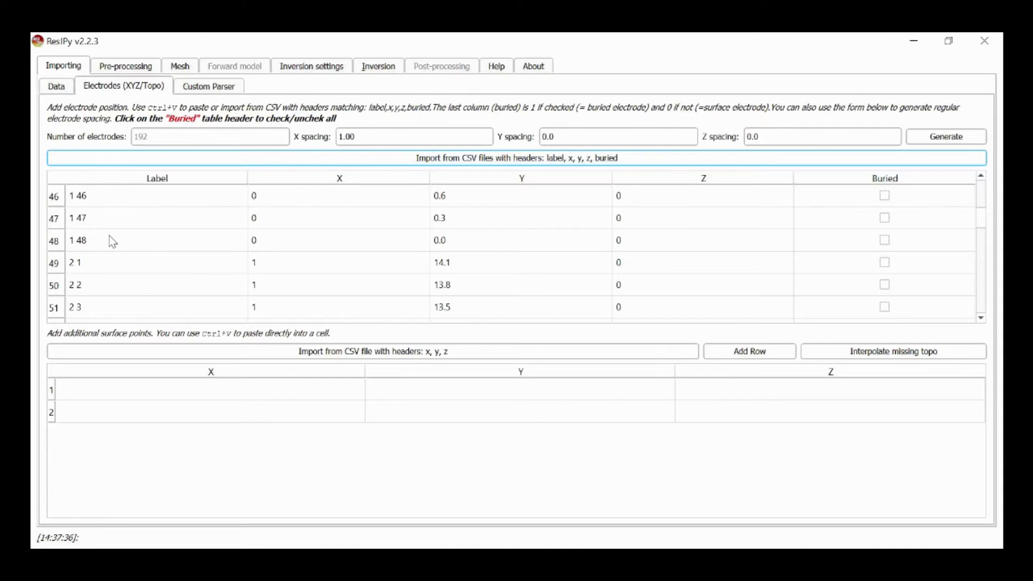
{"action": "scroll", "coordinate": [108, 235], "scroll_direction": "down", "scroll_amount": 1}
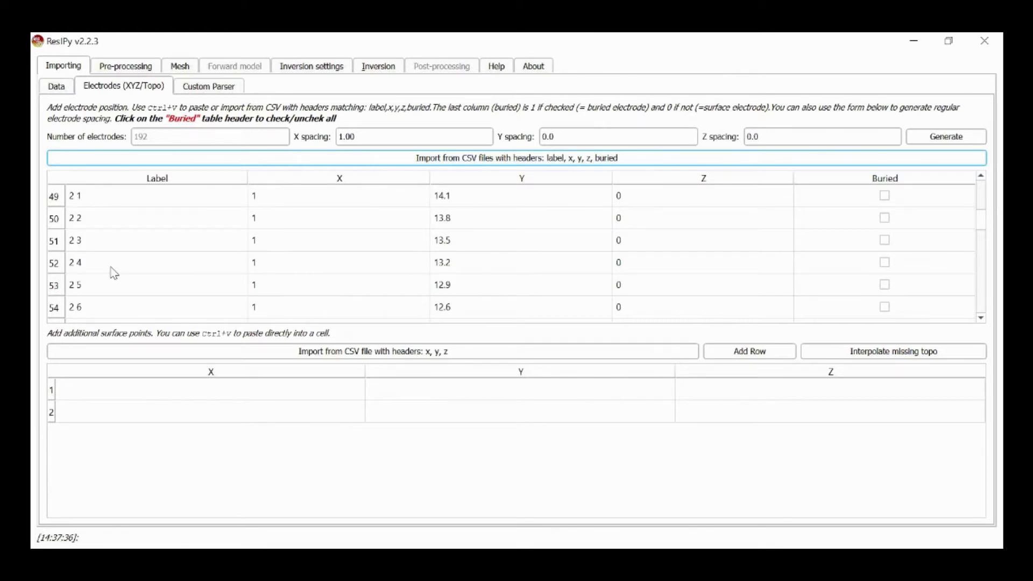
{"action": "scroll", "coordinate": [114, 272], "scroll_direction": "down", "scroll_amount": 20}
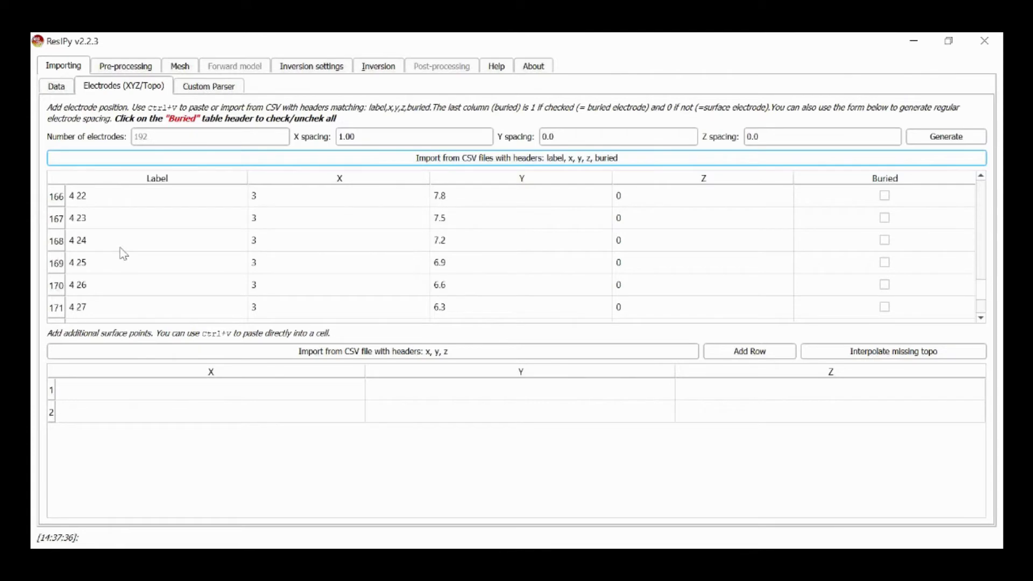
{"action": "scroll", "coordinate": [124, 253], "scroll_direction": "down", "scroll_amount": 7}
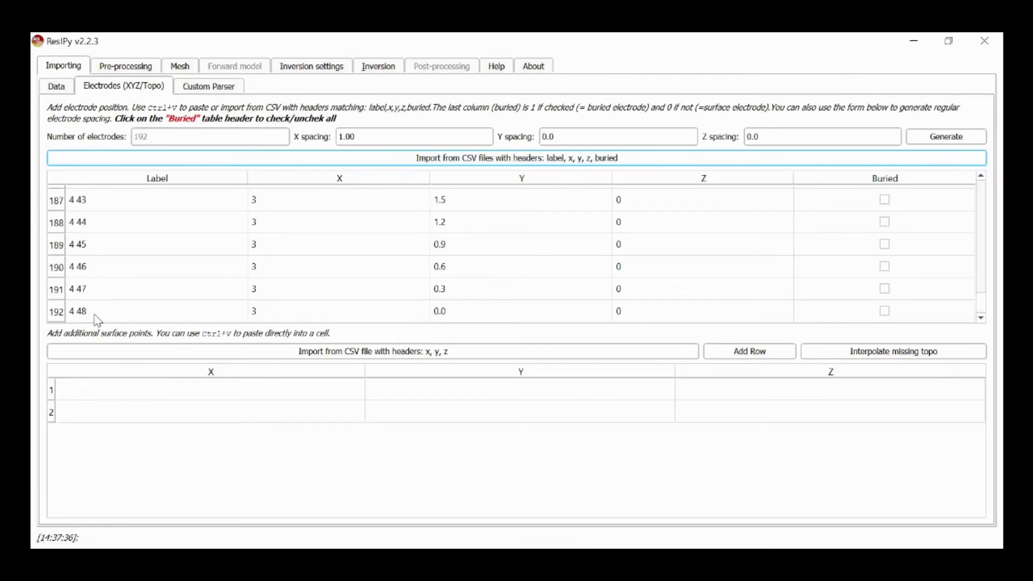
Choose Power-law in Pre-processing's Resistance Error Model, giving R_error = 0.005·R_avg^1.071 (R² = 0.996)
{"action": "left_click", "coordinate": [133, 69]}
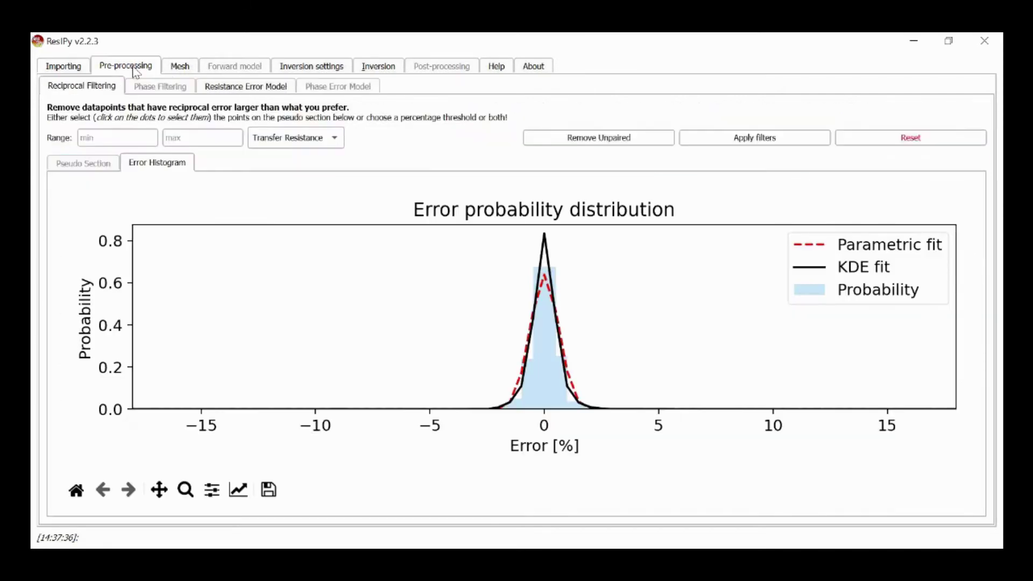
{"action": "left_click", "coordinate": [236, 87]}
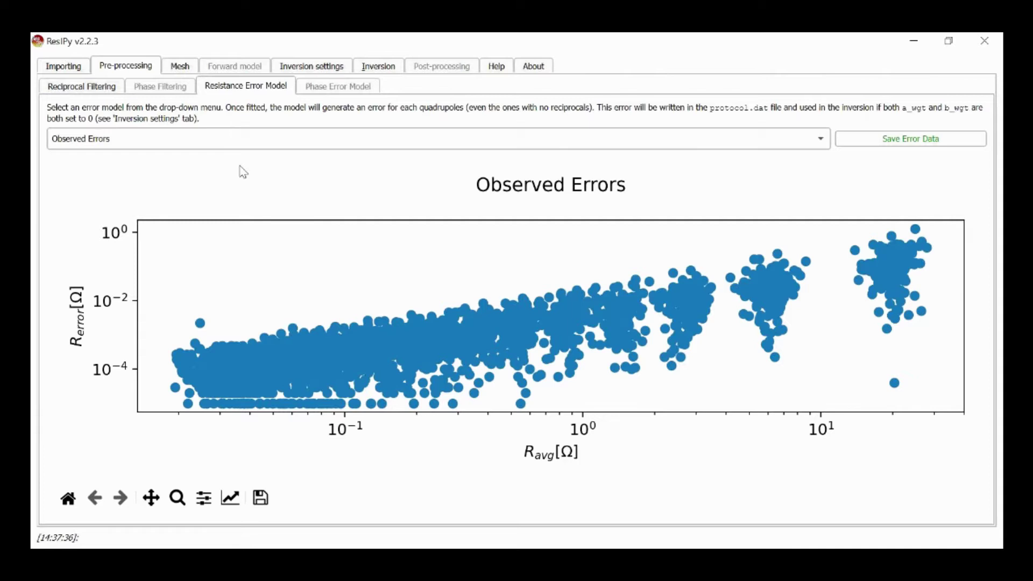
{"action": "left_click", "coordinate": [213, 143]}
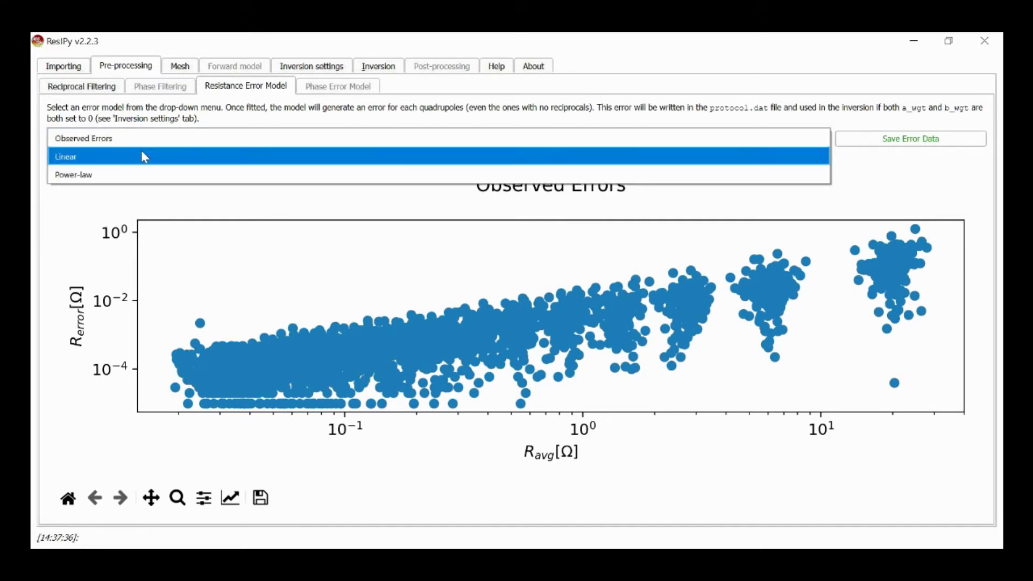
{"action": "left_click", "coordinate": [116, 176]}
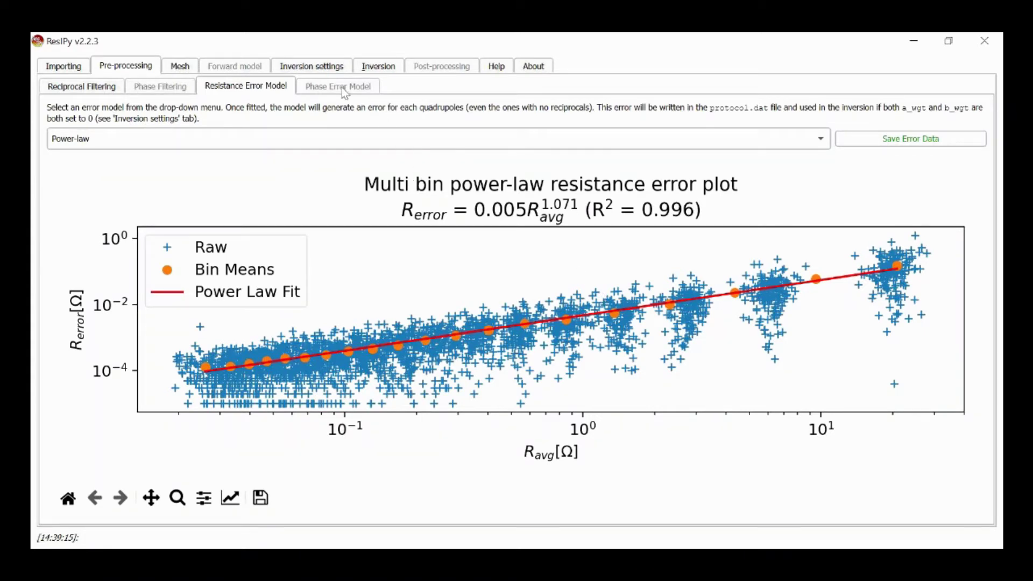
Show the General inversion settings and select the a_wgt and b_wgt values, both 0.0
{"action": "left_click", "coordinate": [310, 65]}
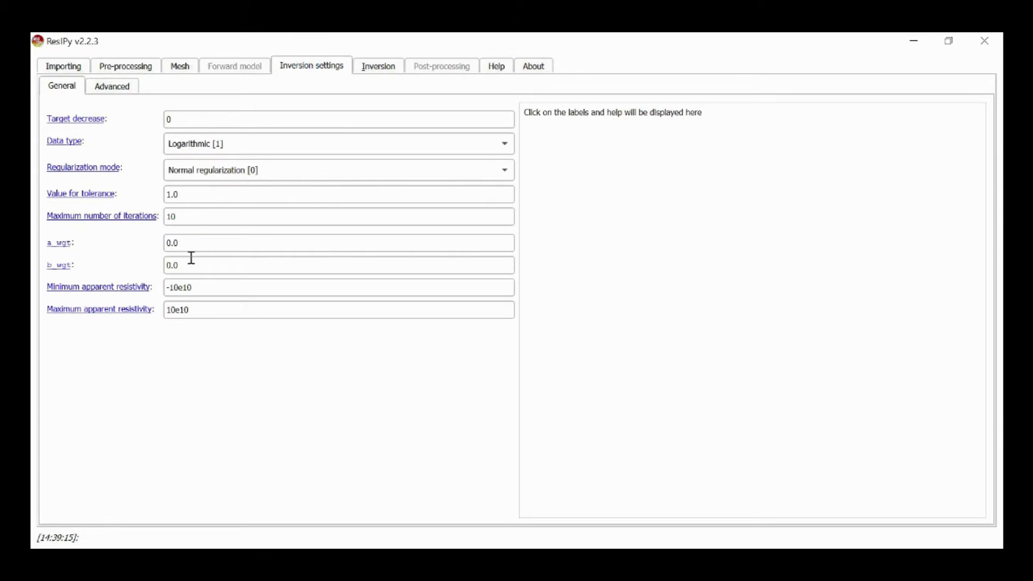
{"action": "left_click_drag", "start_coordinate": [191, 246], "coordinate": [163, 265]}
{"action": "left_click", "coordinate": [173, 265]}
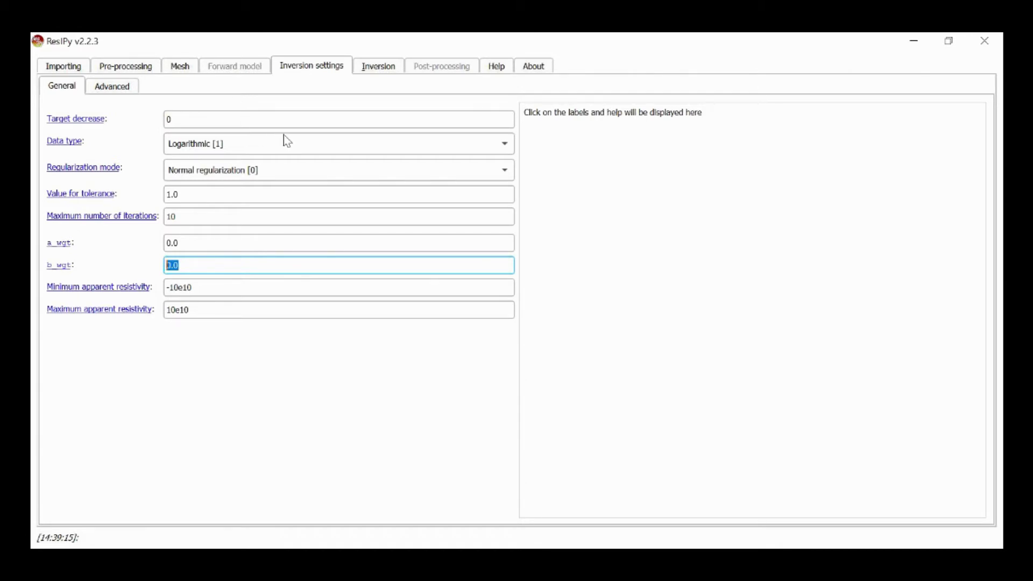
{"action": "left_click", "coordinate": [180, 67]}
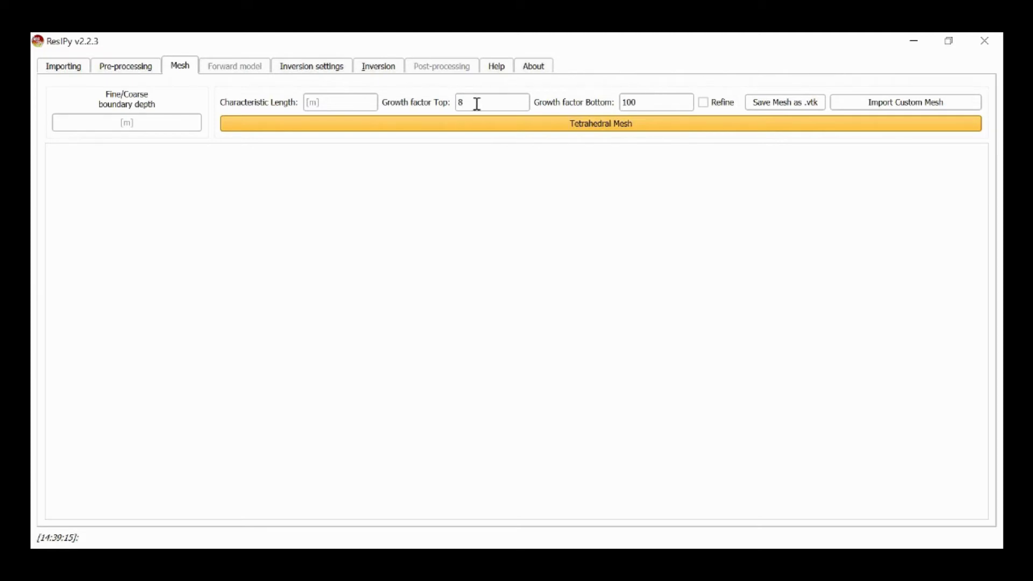
{"action": "mouse_move", "coordinate": [478, 104]}
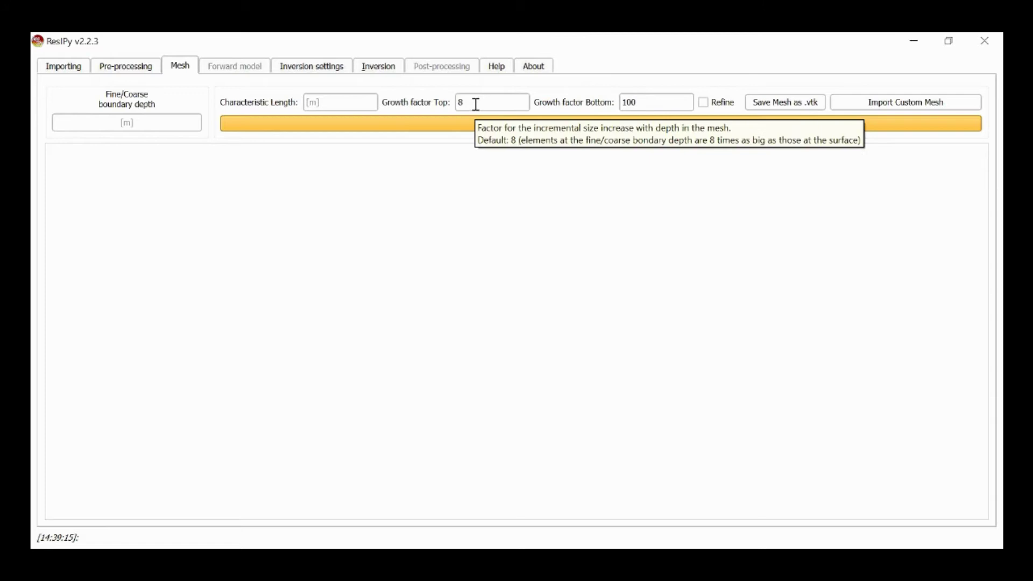
{"action": "left_click", "coordinate": [453, 124]}
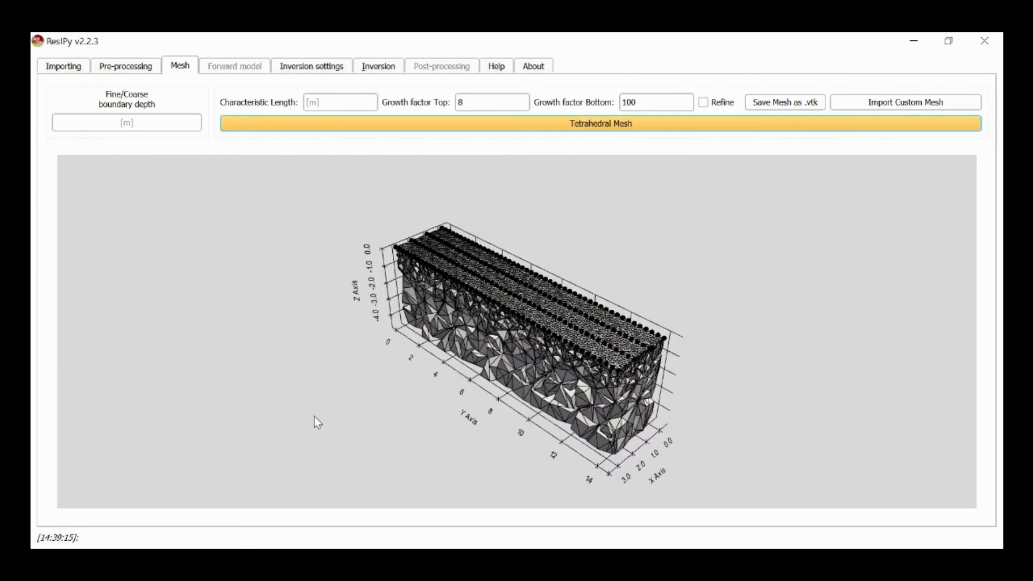
{"action": "left_click_drag", "start_coordinate": [619, 371], "coordinate": [699, 320]}
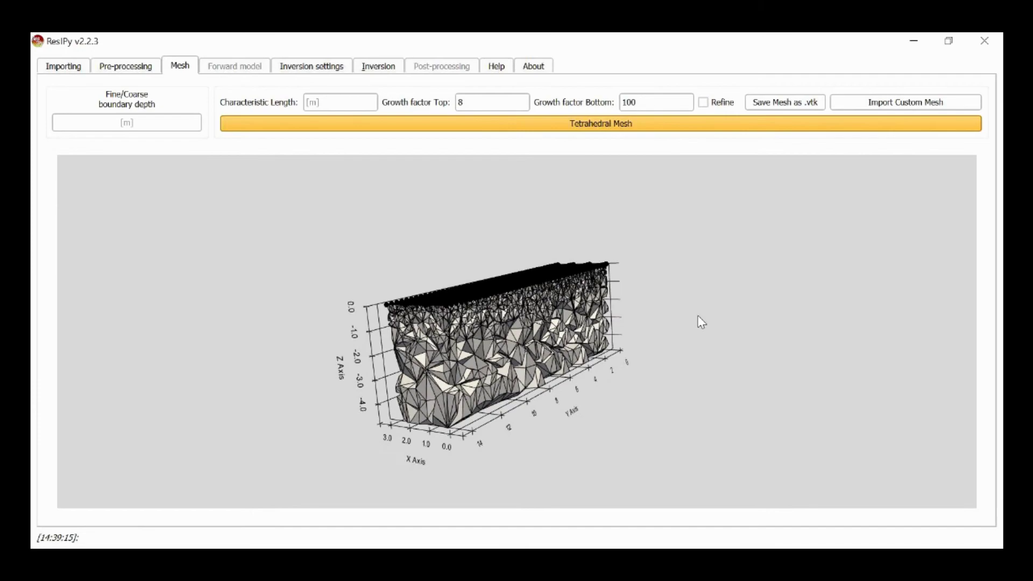
{"action": "scroll", "coordinate": [698, 312], "scroll_direction": "up", "scroll_amount": 5}
{"action": "left_click_drag", "start_coordinate": [568, 265], "coordinate": [634, 355]}
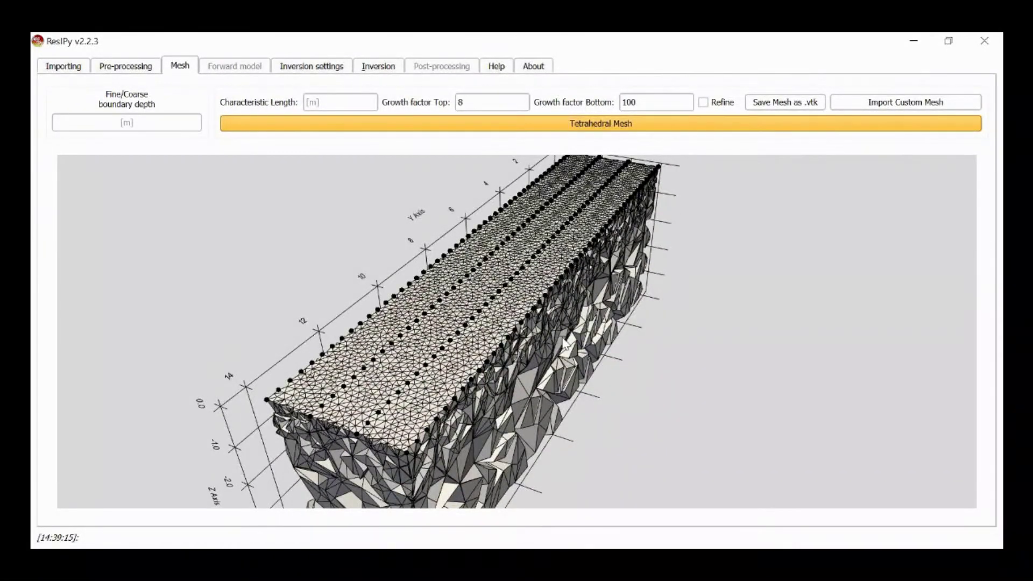
{"action": "left_click_drag", "start_coordinate": [566, 344], "coordinate": [507, 464]}
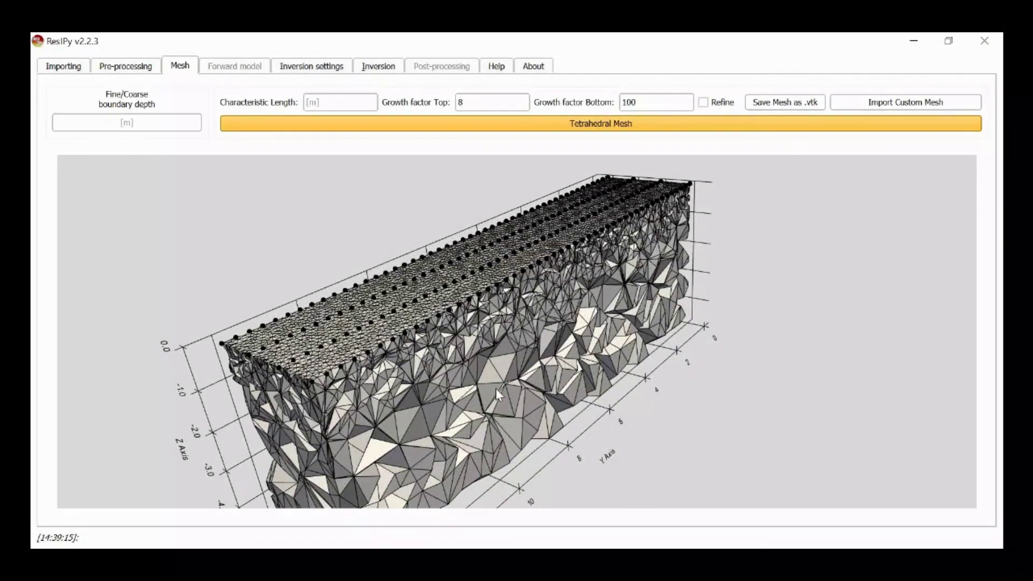
{"action": "left_click_drag", "start_coordinate": [496, 386], "coordinate": [586, 440]}
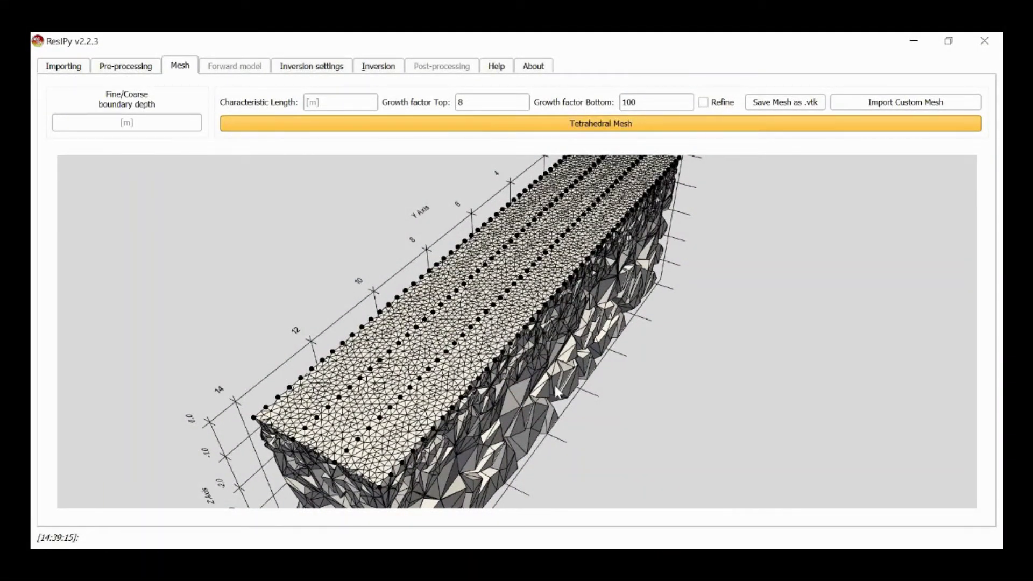
{"action": "left_click_drag", "start_coordinate": [554, 385], "coordinate": [590, 394]}
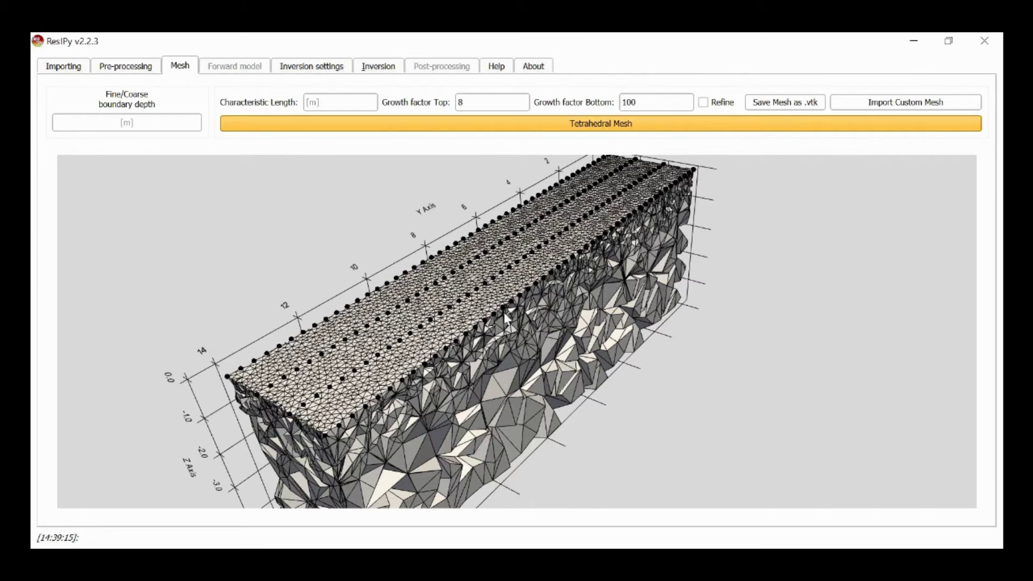
{"action": "left_click_drag", "start_coordinate": [503, 312], "coordinate": [377, 299]}
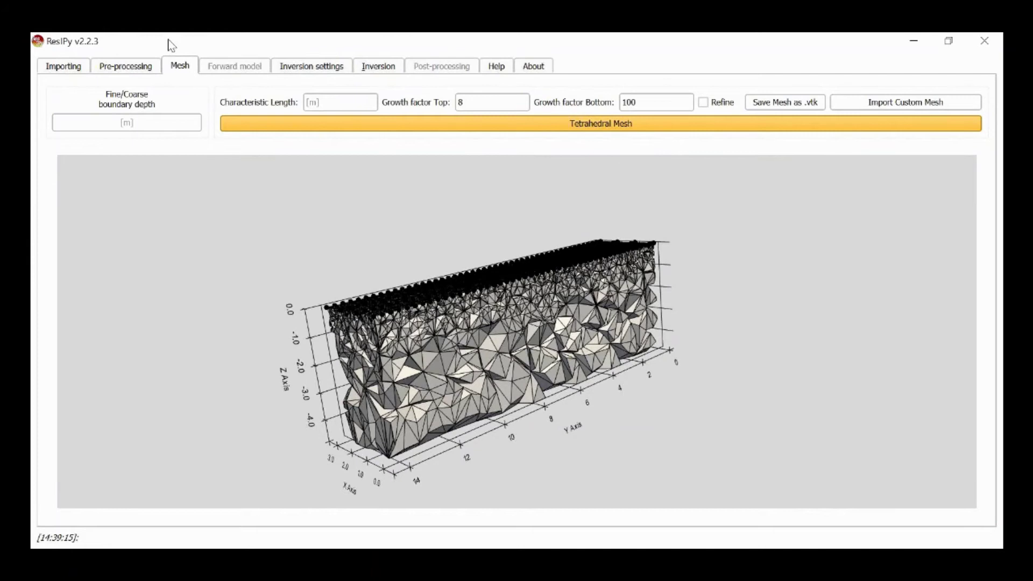
Go back to the General inversion settings and select the a_wgt value of 0.0
{"action": "left_click", "coordinate": [317, 69]}
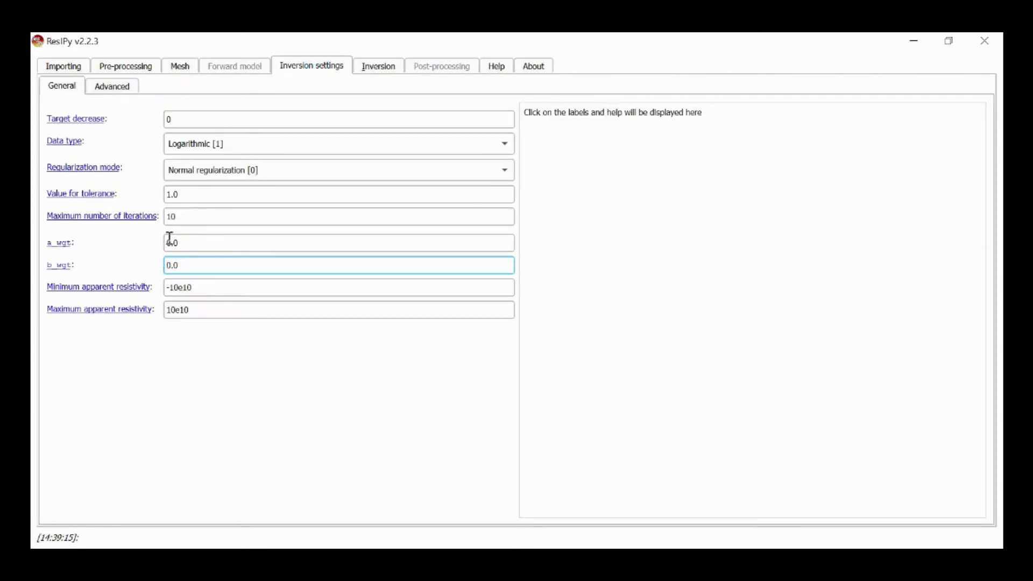
{"action": "left_click_drag", "start_coordinate": [190, 264], "coordinate": [160, 247]}
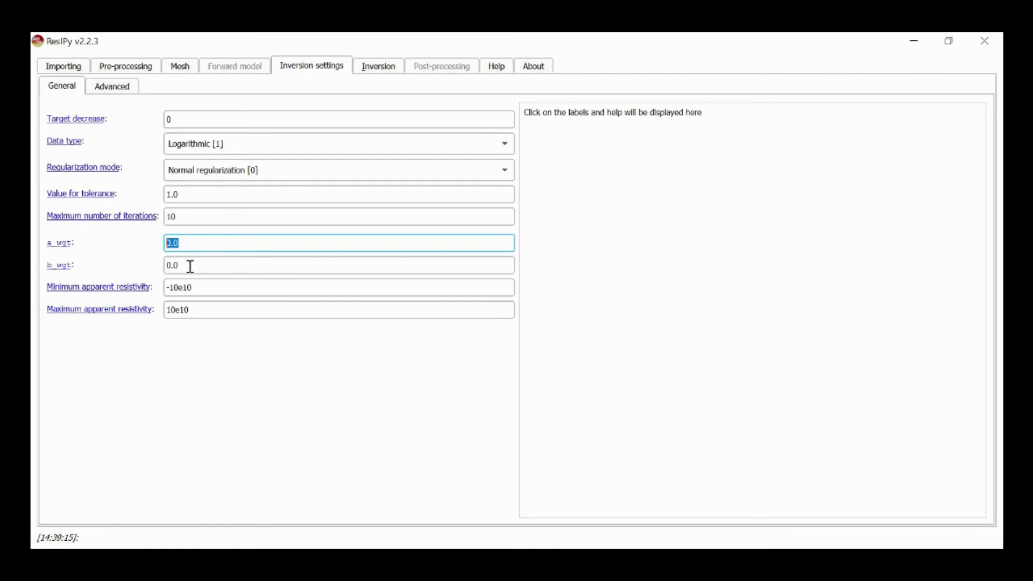
Run the 3D inversion, which converges at RMS misfit 0.82 after 3 iterations
{"action": "left_click", "coordinate": [381, 69]}
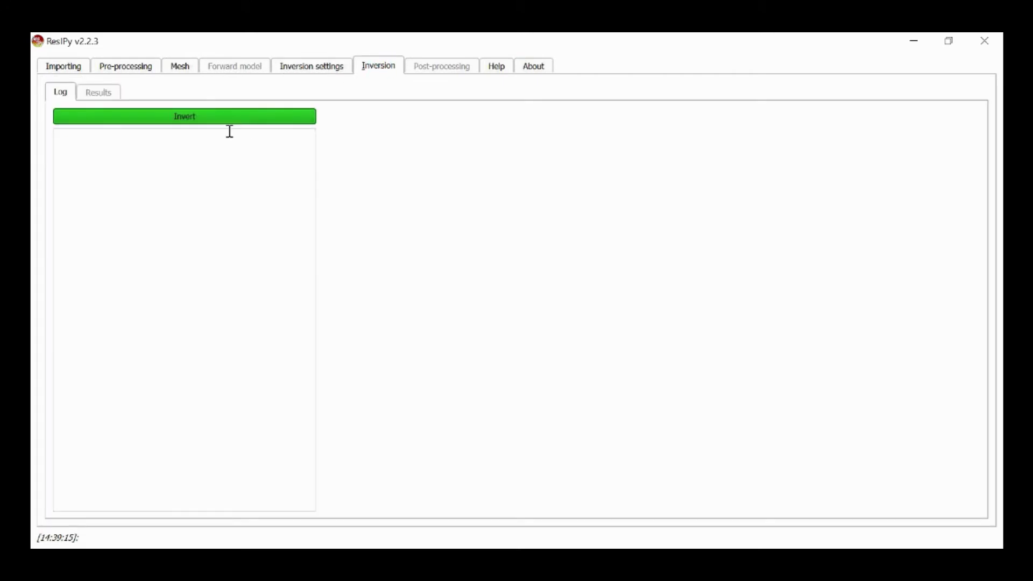
{"action": "left_click", "coordinate": [185, 117]}
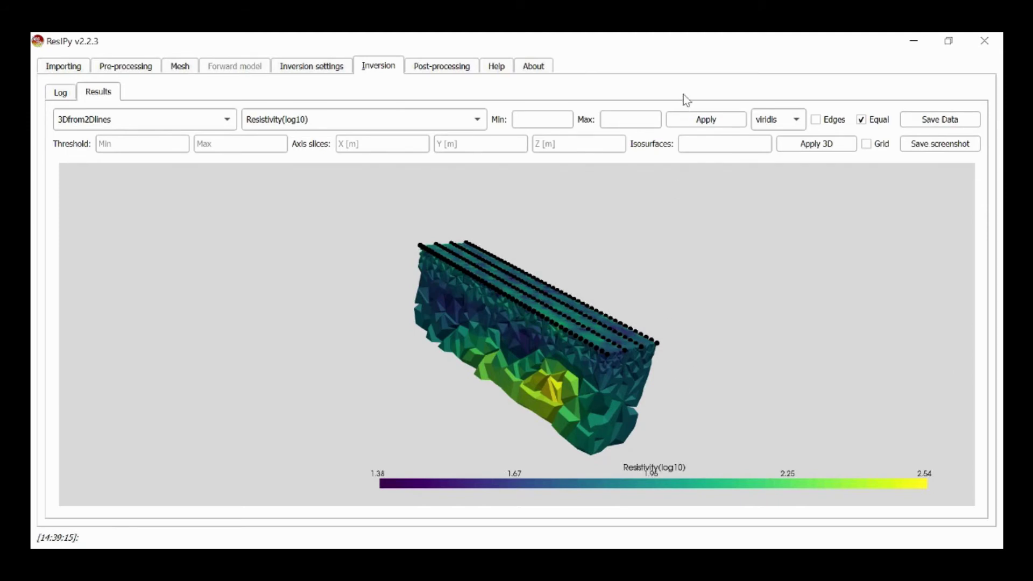
Use the jet colormap and cycle Resistivity, Conductivity, Sensitivity_map, ending on Resistivity(log10)
{"action": "left_click", "coordinate": [796, 120]}
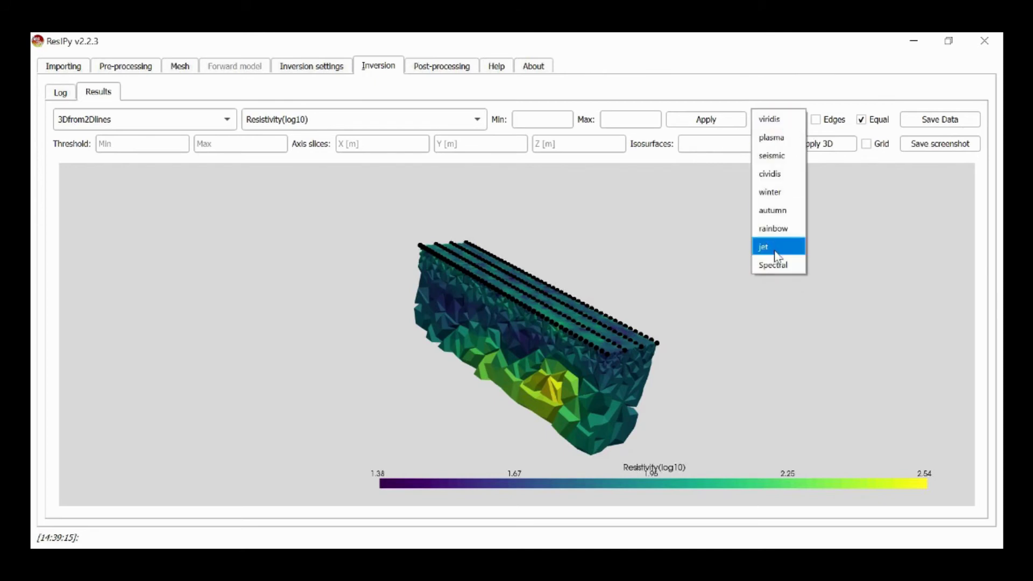
{"action": "left_click", "coordinate": [775, 249]}
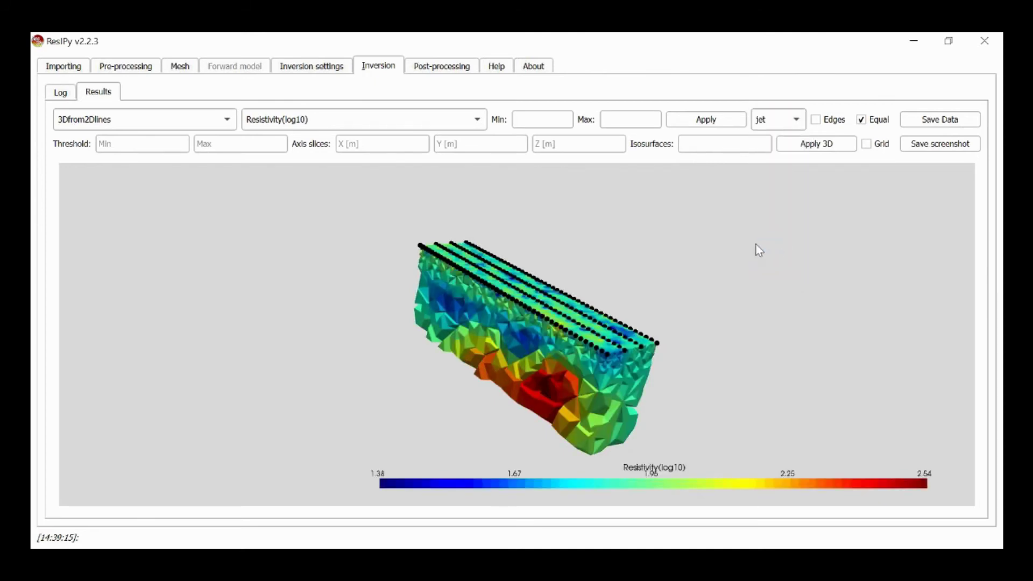
{"action": "left_click", "coordinate": [289, 123]}
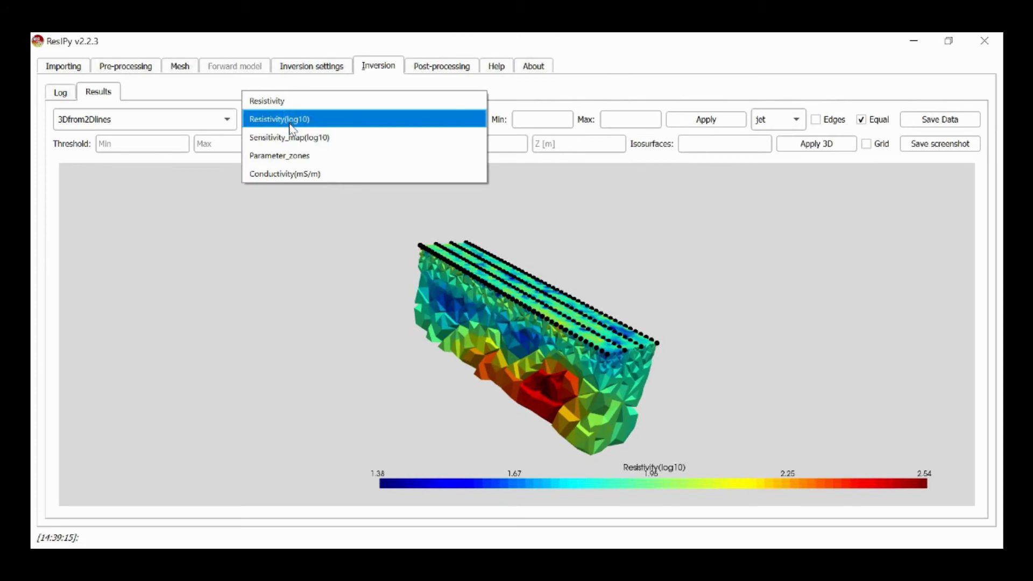
{"action": "left_click", "coordinate": [286, 101]}
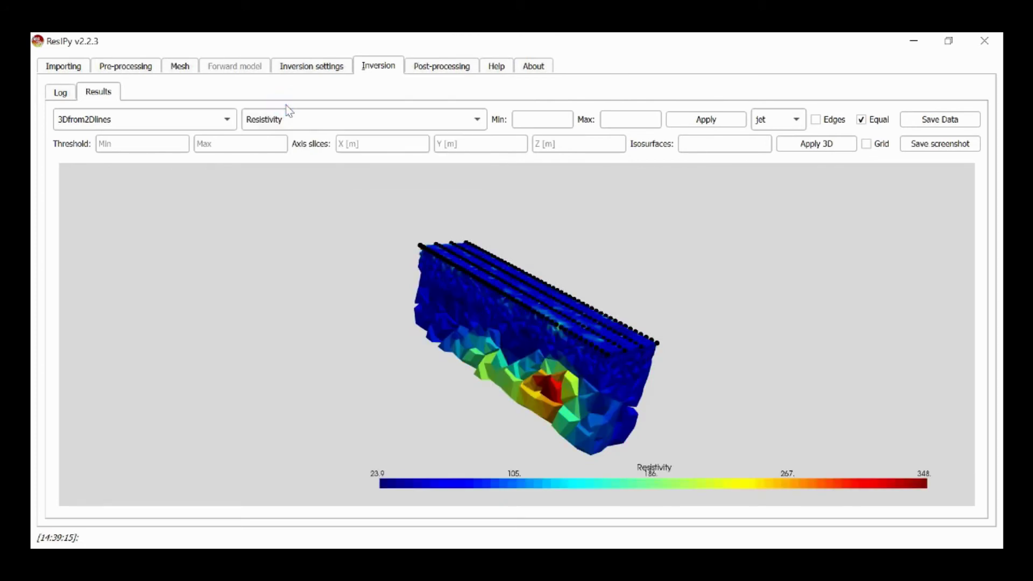
{"action": "left_click", "coordinate": [312, 119]}
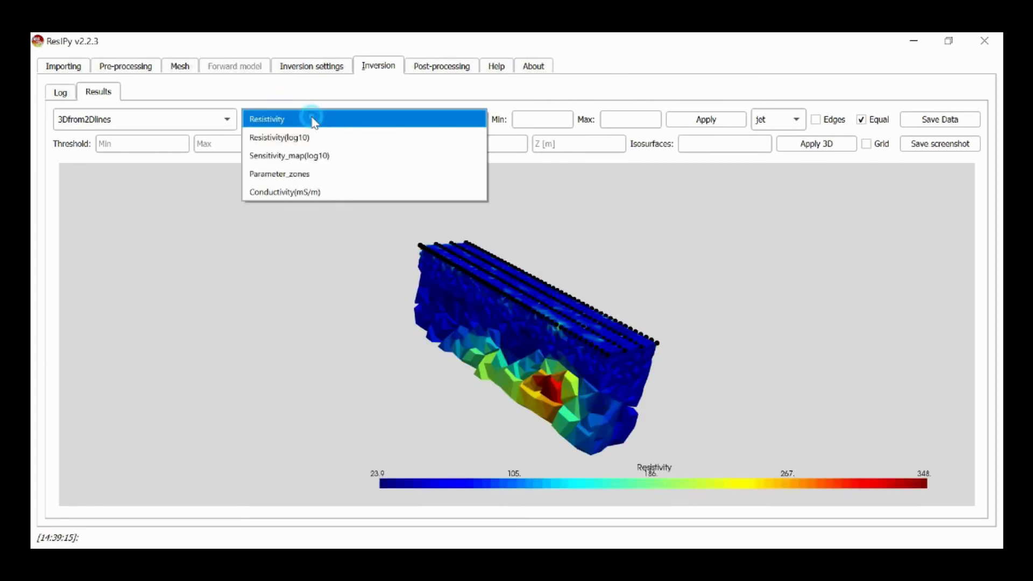
{"action": "left_click", "coordinate": [289, 197]}
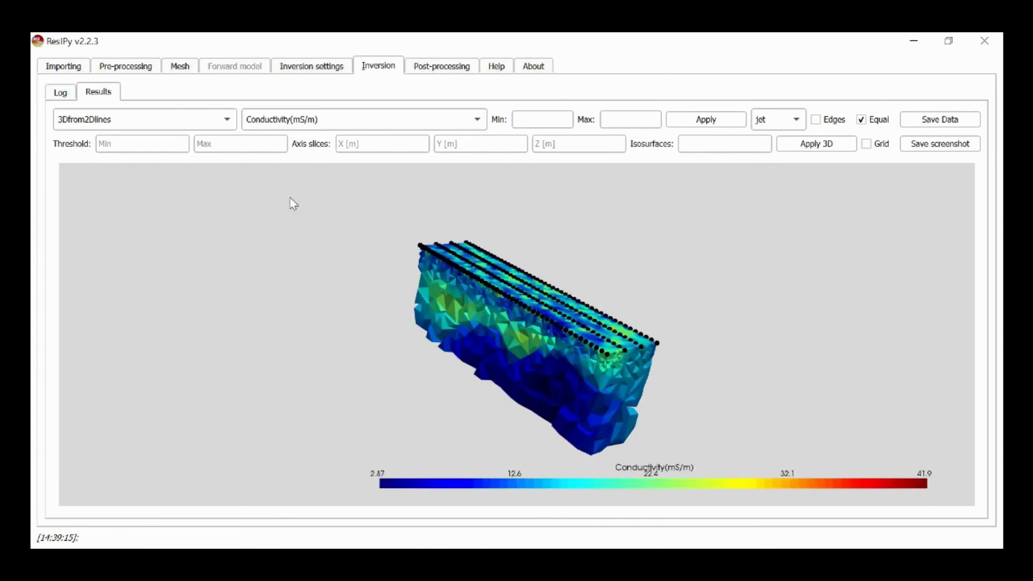
{"action": "left_click", "coordinate": [316, 121]}
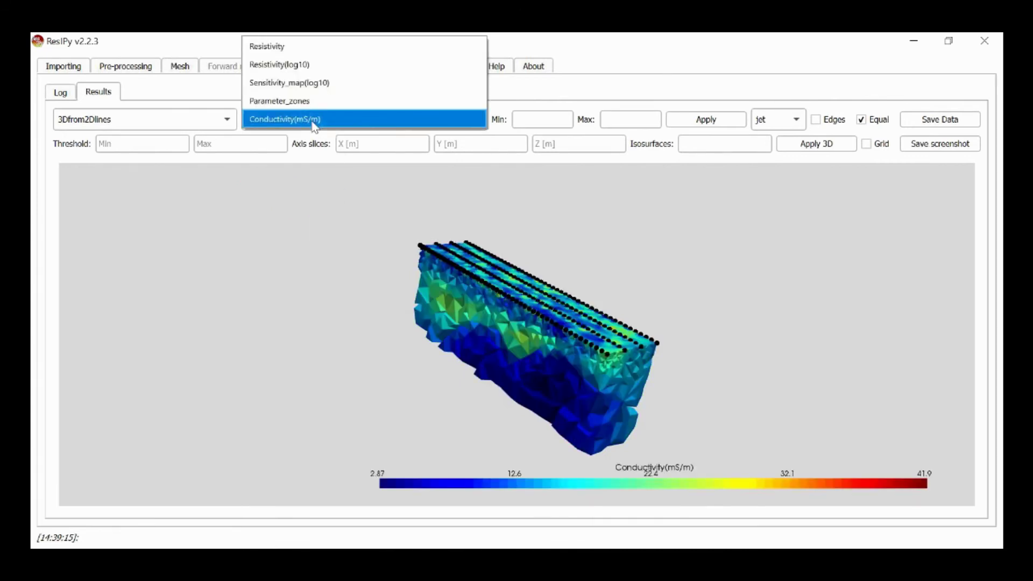
{"action": "left_click", "coordinate": [296, 85]}
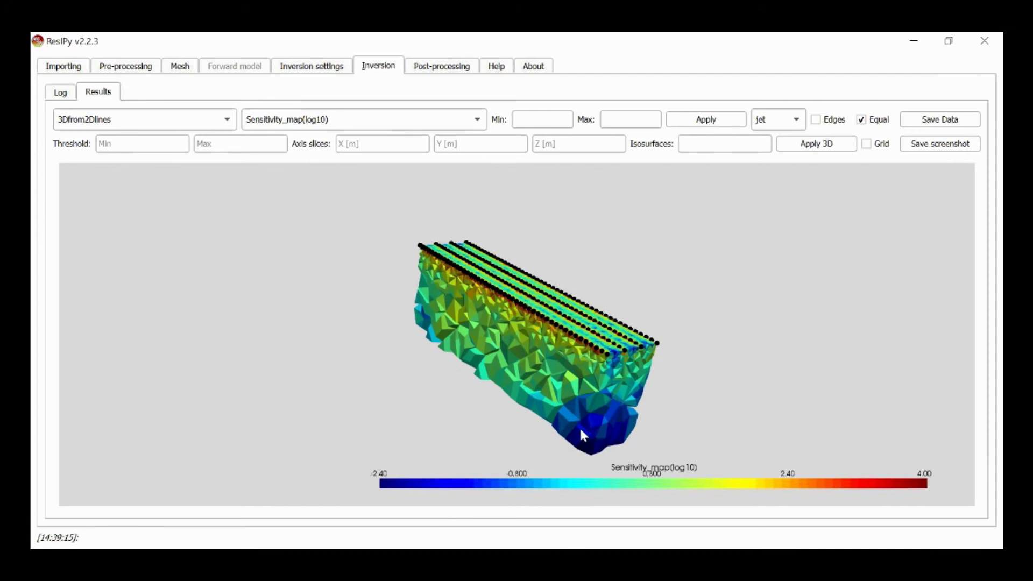
{"action": "left_click", "coordinate": [278, 121]}
{"action": "left_click", "coordinate": [290, 101]}
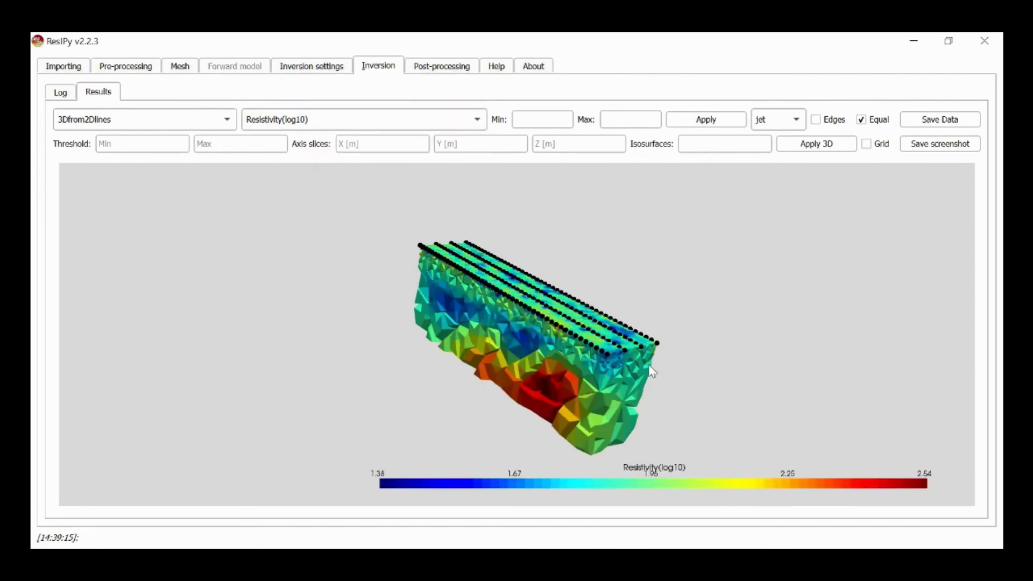
Zoom in and rotate the resistivity model to an oblique side view showing the red body
{"action": "scroll", "coordinate": [648, 364], "scroll_direction": "up", "scroll_amount": 5}
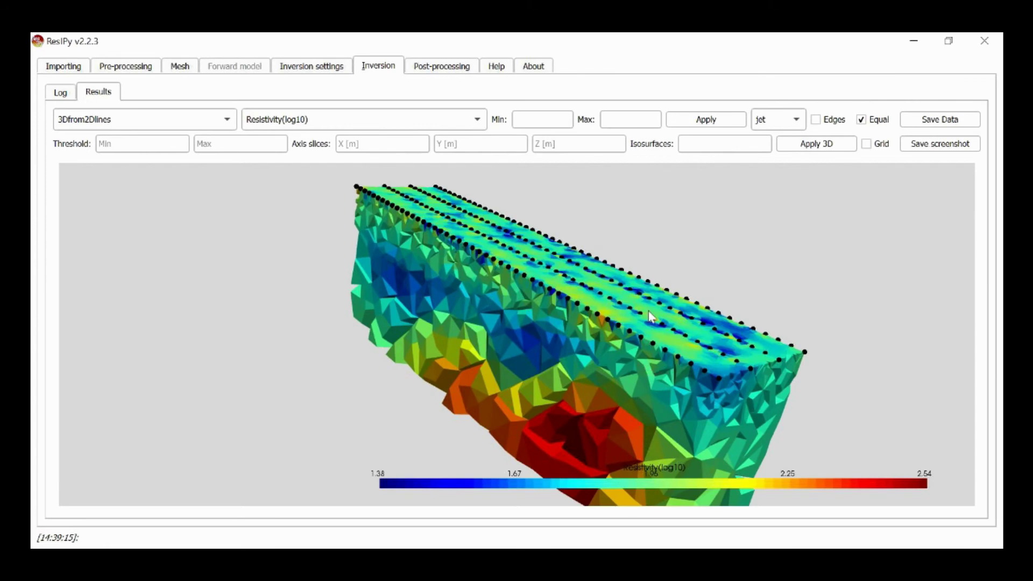
{"action": "left_click_drag", "start_coordinate": [650, 323], "coordinate": [293, 275]}
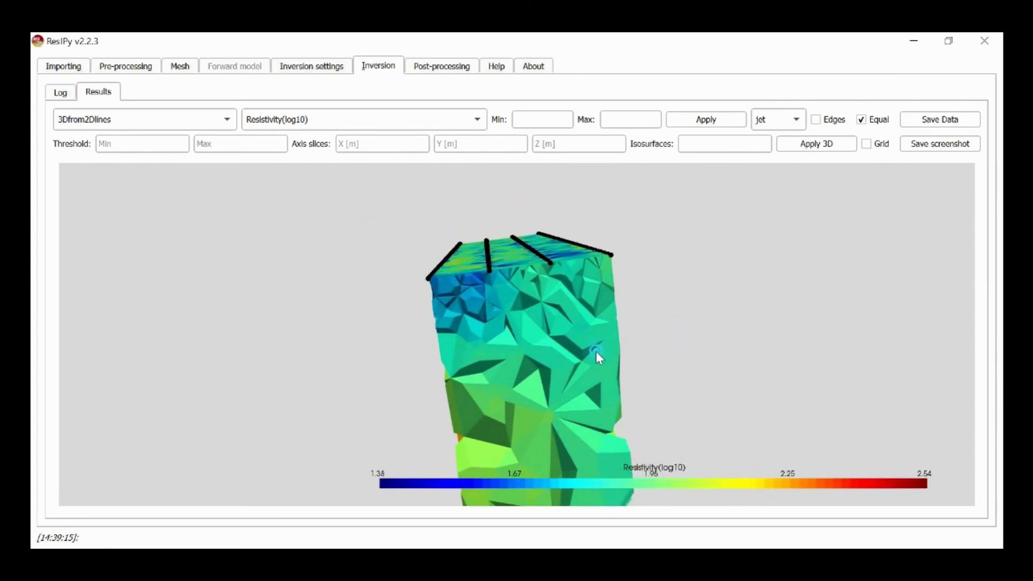
{"action": "left_click_drag", "start_coordinate": [596, 351], "coordinate": [193, 369]}
{"action": "left_click_drag", "start_coordinate": [721, 300], "coordinate": [679, 379]}
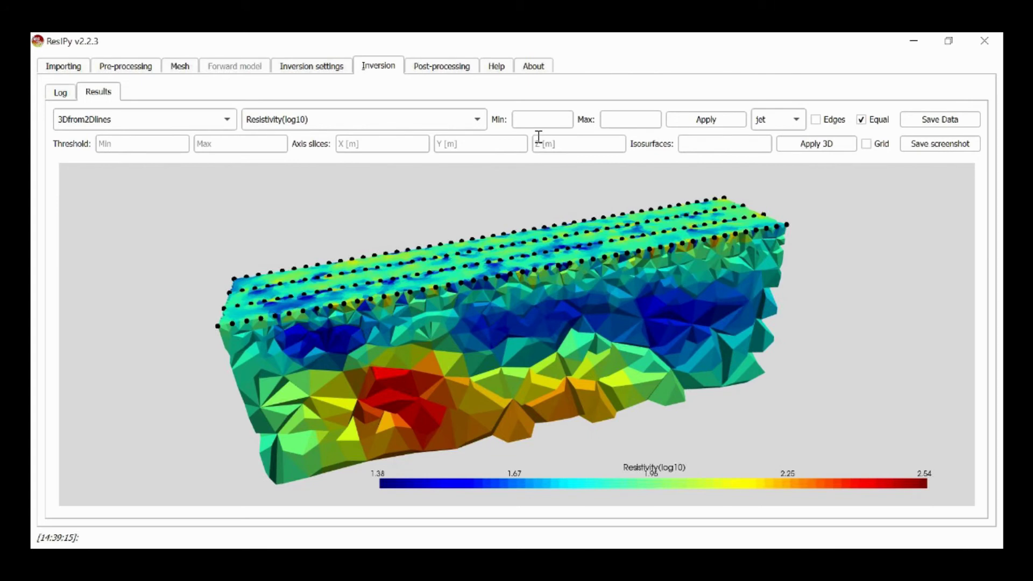
{"action": "mouse_move", "coordinate": [538, 136]}
Turn on the axis grid and cut the model to a single slice at X = 1.5 m
{"action": "left_click", "coordinate": [867, 144]}
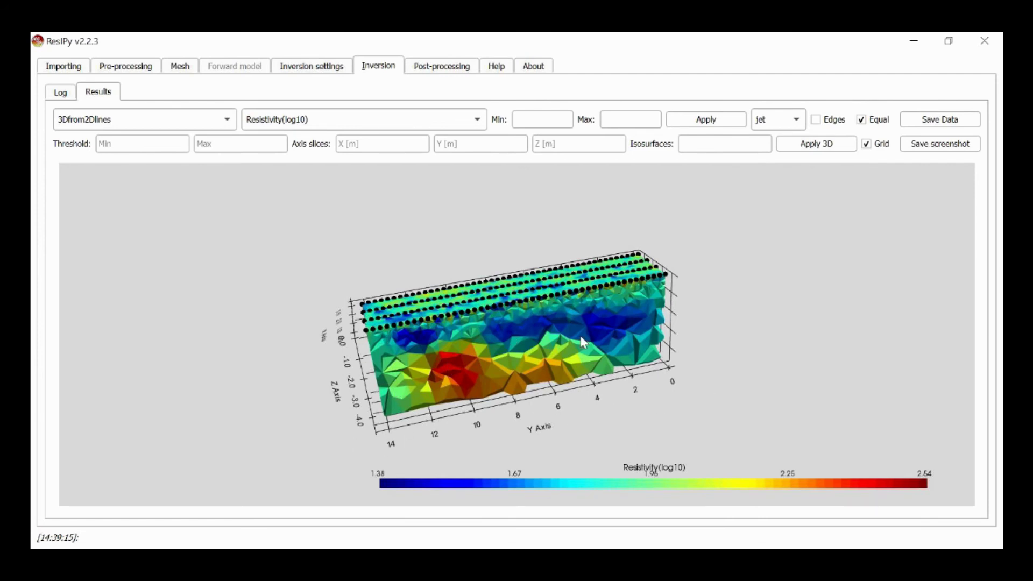
{"action": "left_click_drag", "start_coordinate": [586, 344], "coordinate": [644, 354]}
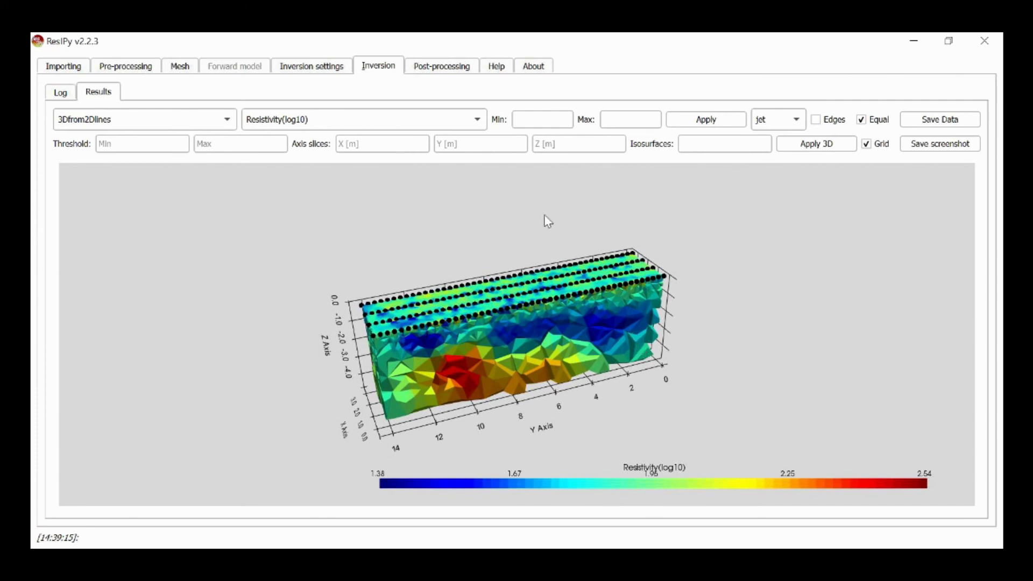
{"action": "left_click", "coordinate": [393, 143]}
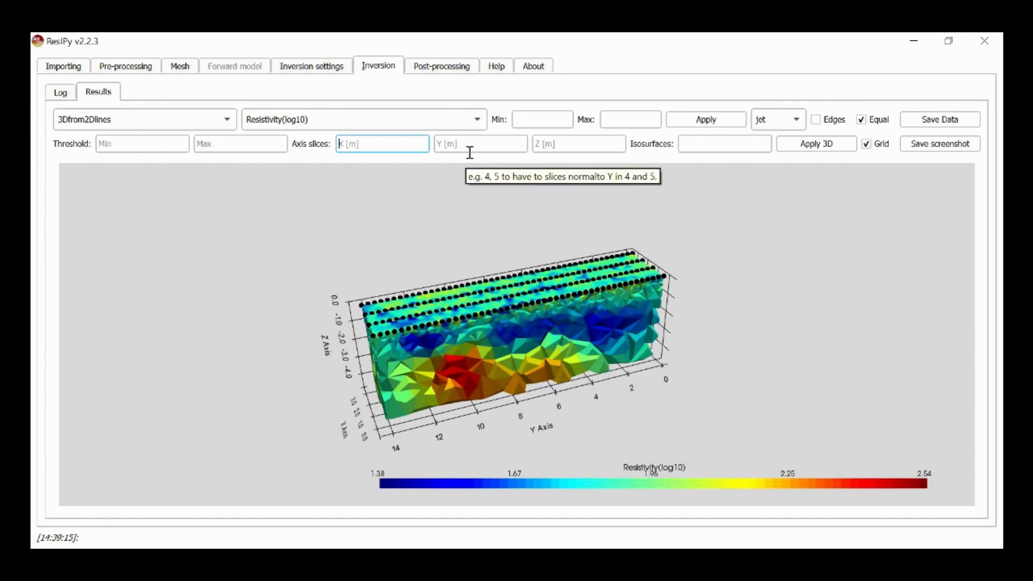
{"action": "type", "text": "1.5"}
{"action": "left_click", "coordinate": [827, 144]}
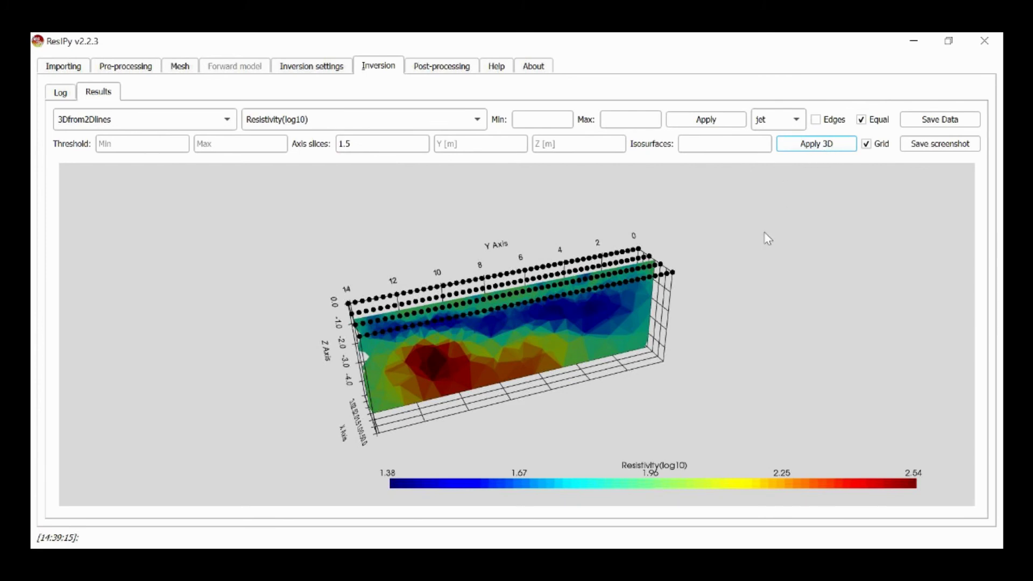
Clear the X slice value, apply a Z = -2 m horizontal slice, then rotate and zoom in
{"action": "double_click", "coordinate": [383, 145]}
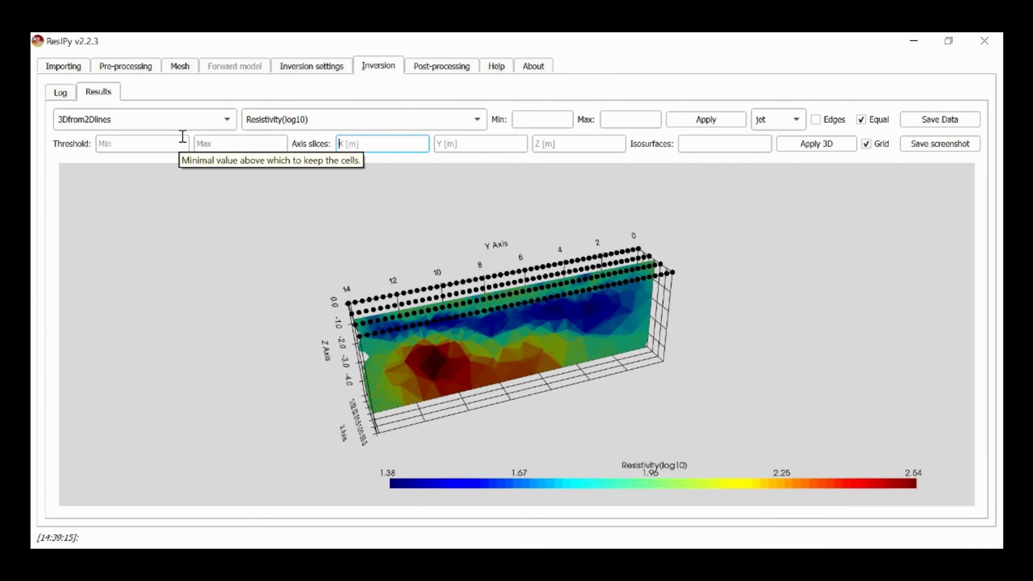
{"action": "key", "text": "BackSpace"}
{"action": "left_click", "coordinate": [576, 146]}
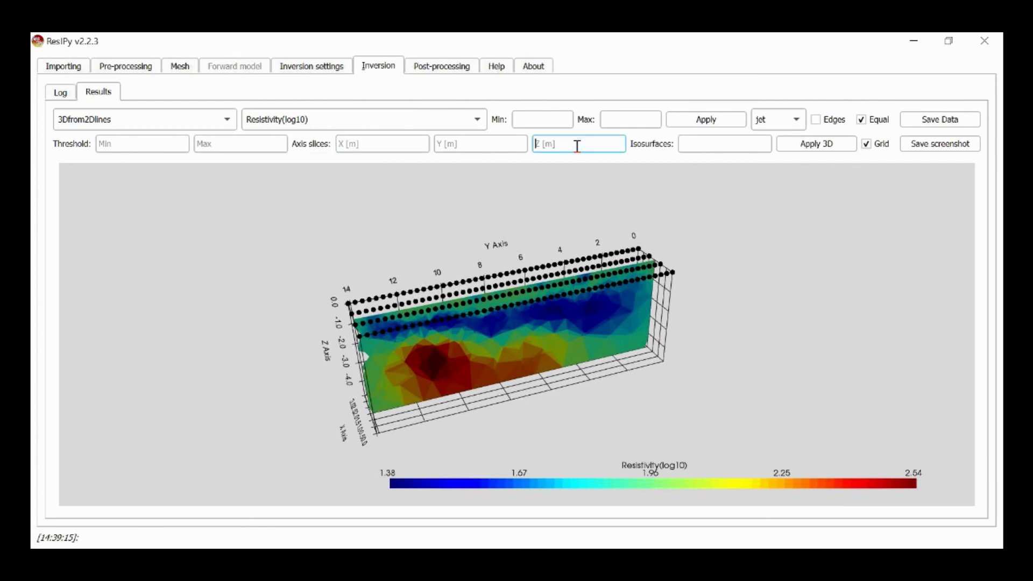
{"action": "type", "text": "-2"}
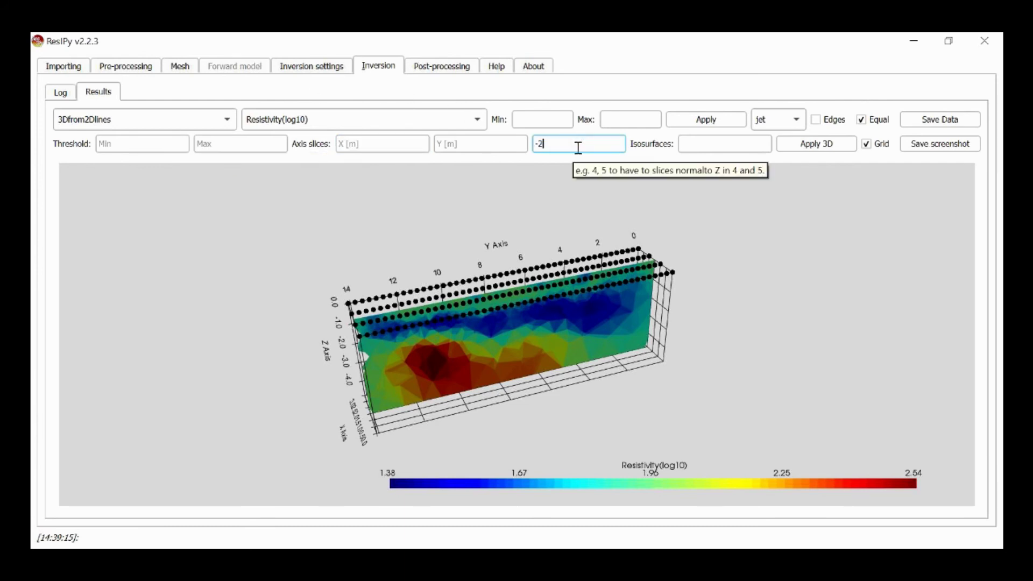
{"action": "left_click", "coordinate": [796, 146]}
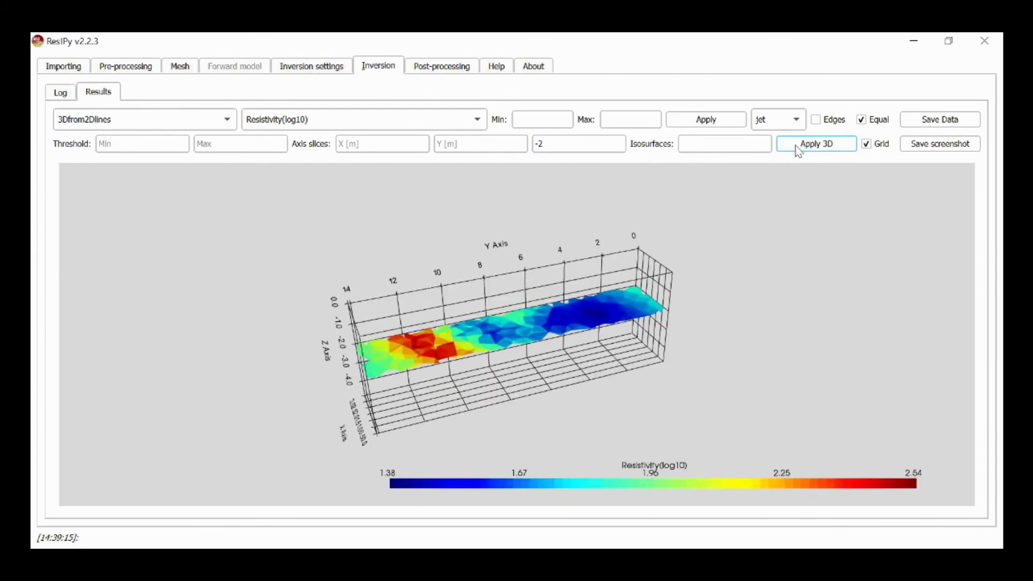
{"action": "left_click_drag", "start_coordinate": [637, 258], "coordinate": [520, 323]}
{"action": "scroll", "coordinate": [620, 315], "scroll_direction": "up", "scroll_amount": 4}
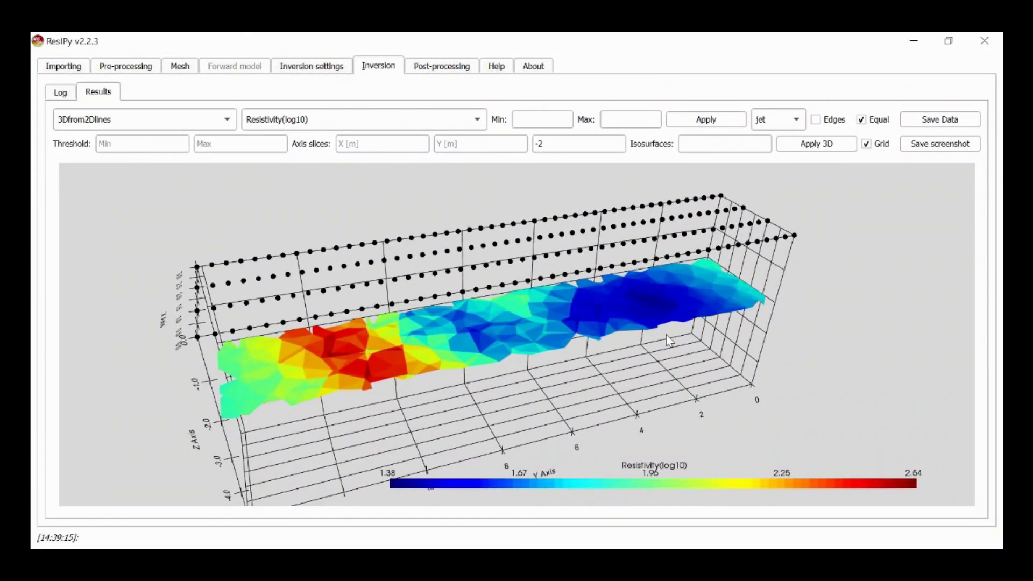